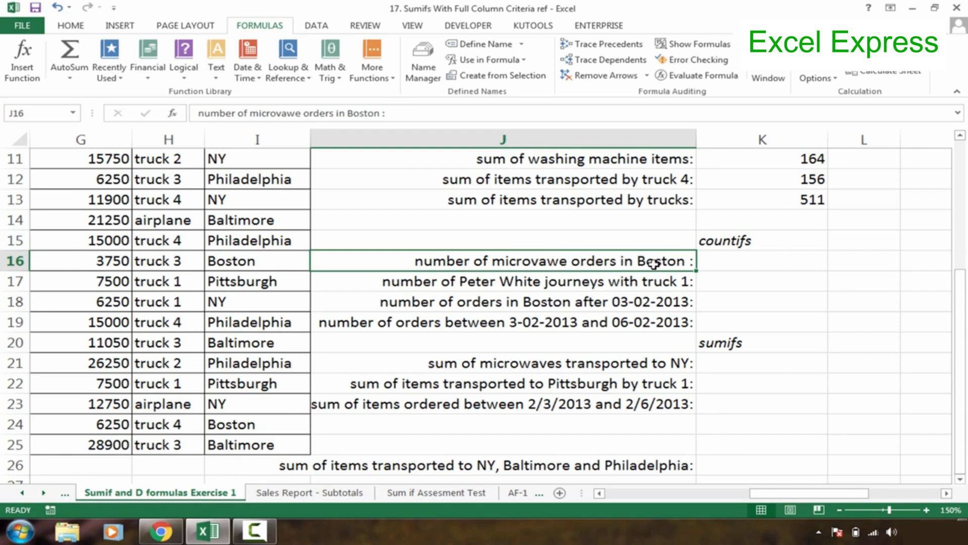
click(179, 247)
key(Left)
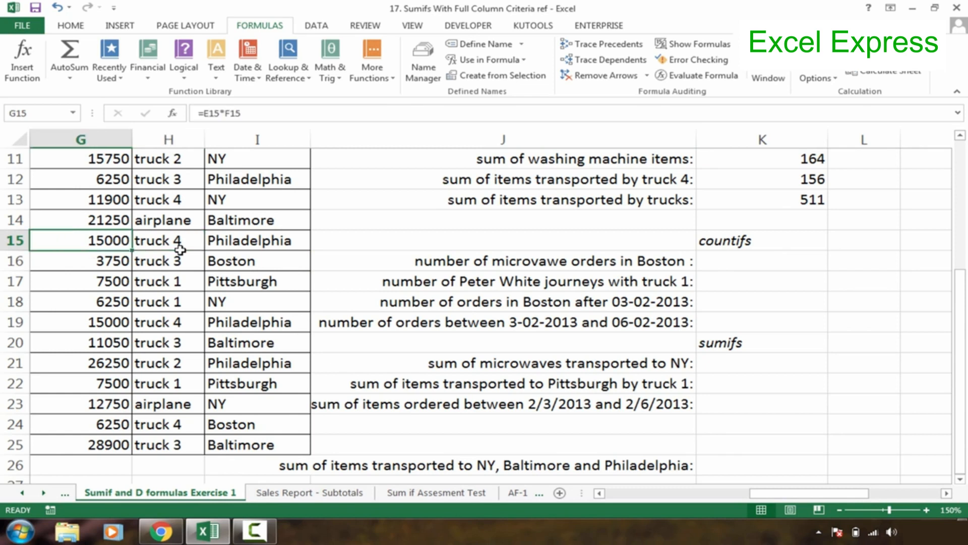
click(654, 262)
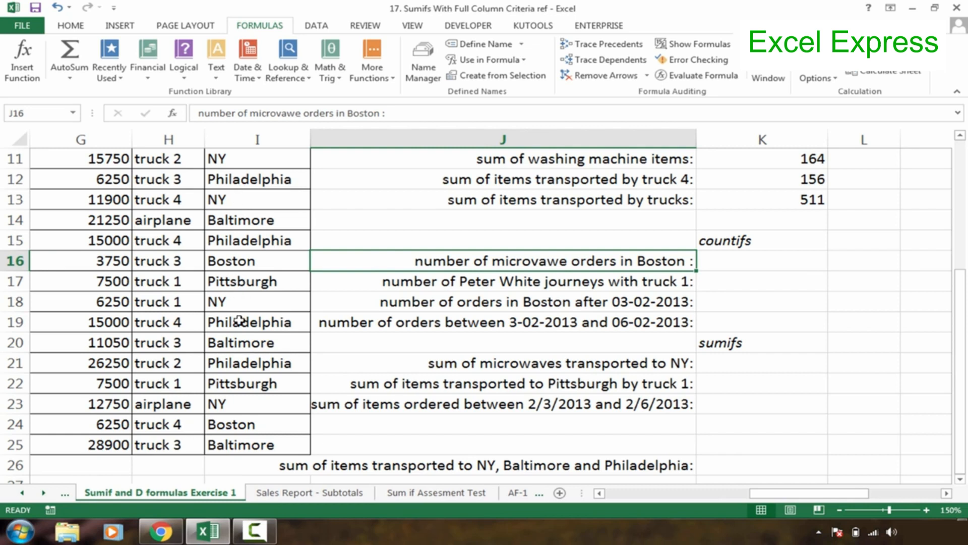
Step: Enter =COUNTIFS(Item,"Microwave",Destination,"Boston") in K16 to count the microwave orders in Boston
click(724, 261)
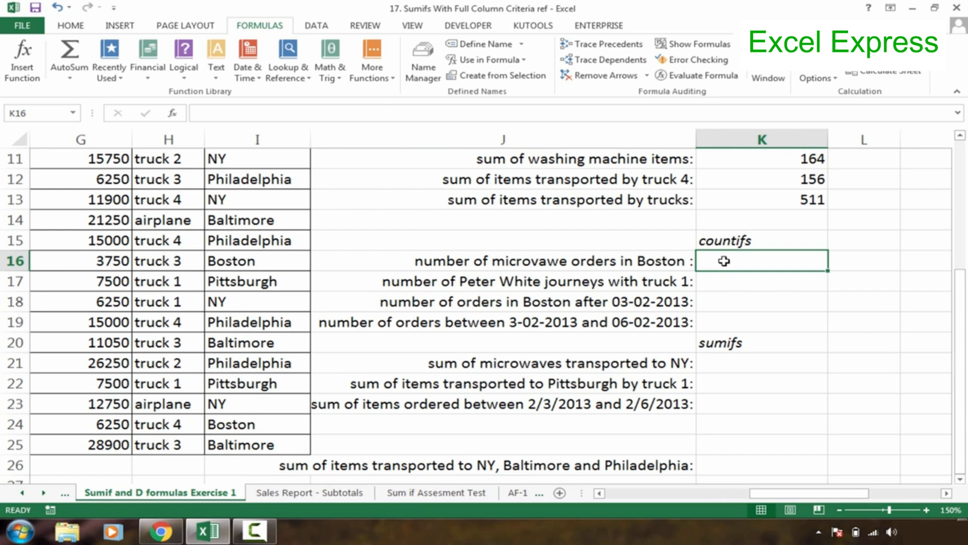
text(=countif)
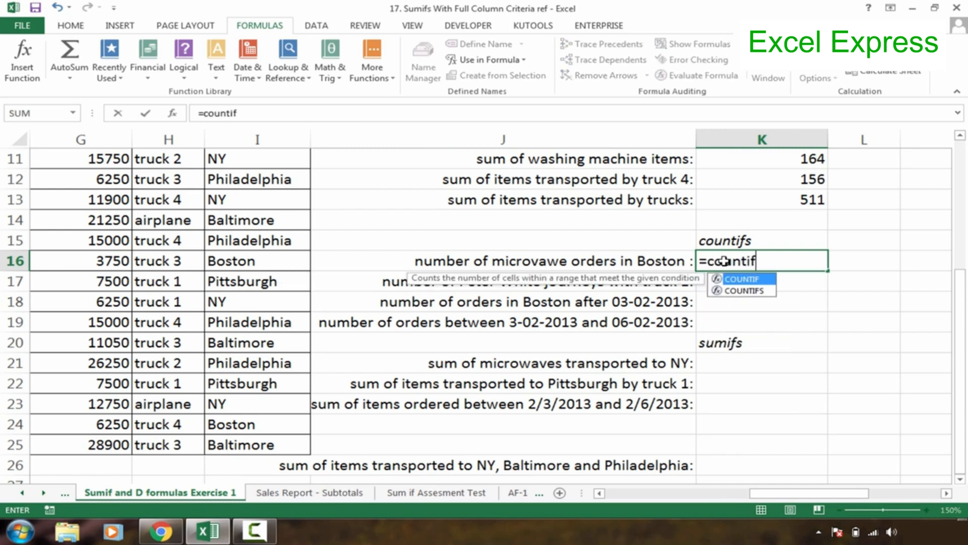
text(s)
key(Tab)
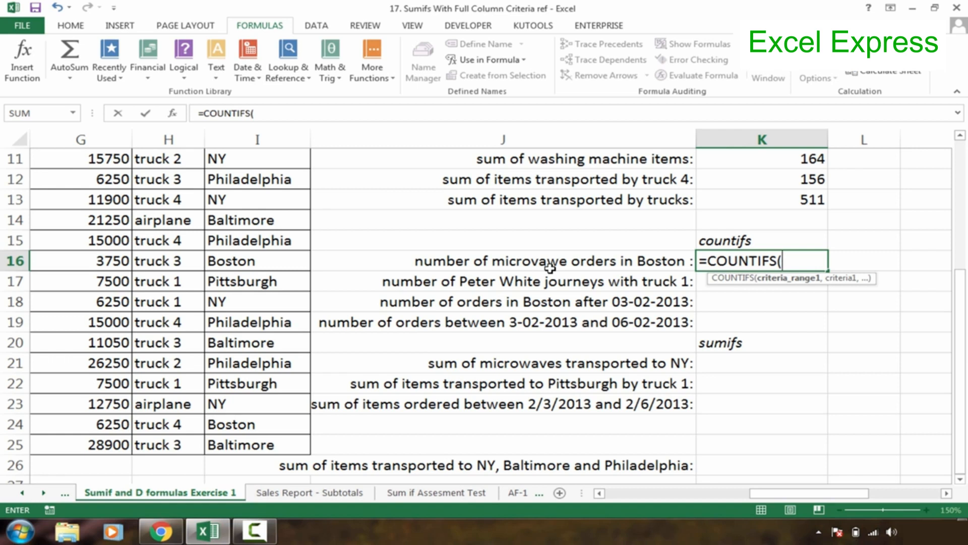
text(Item,)
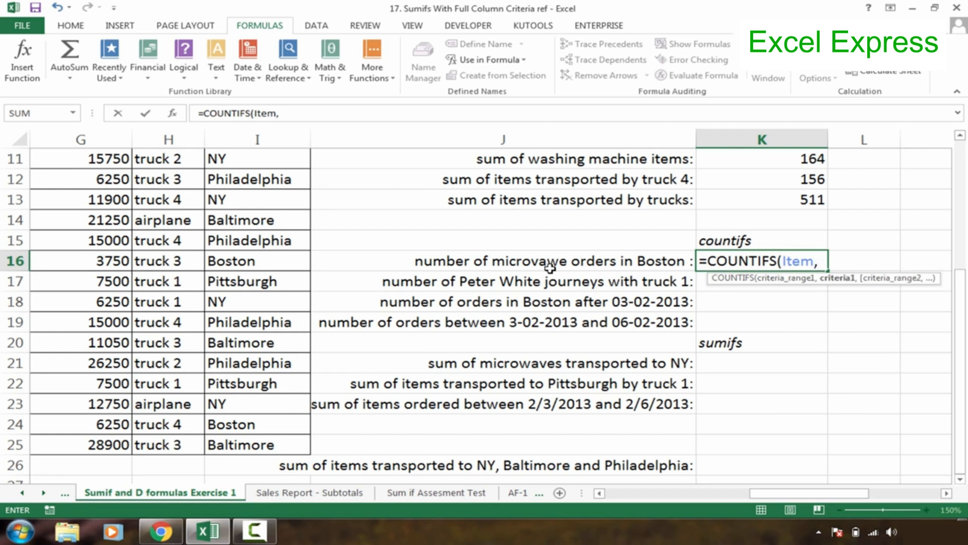
text("Microw)
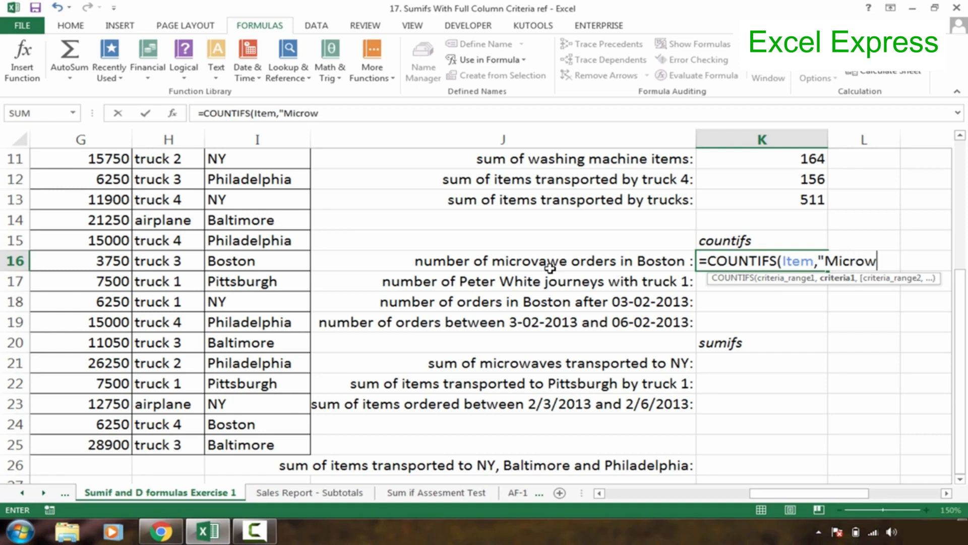
text(ave",)
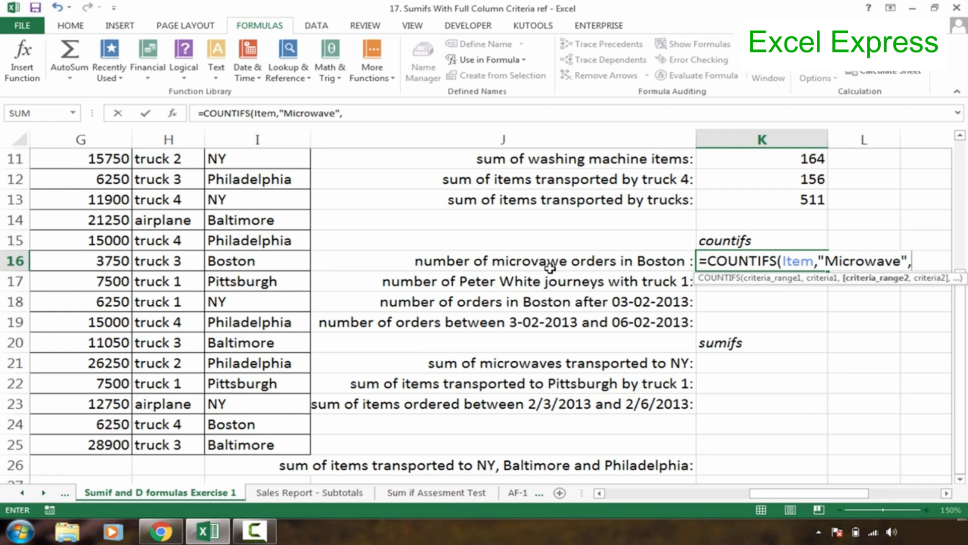
text(des)
key(Tab)
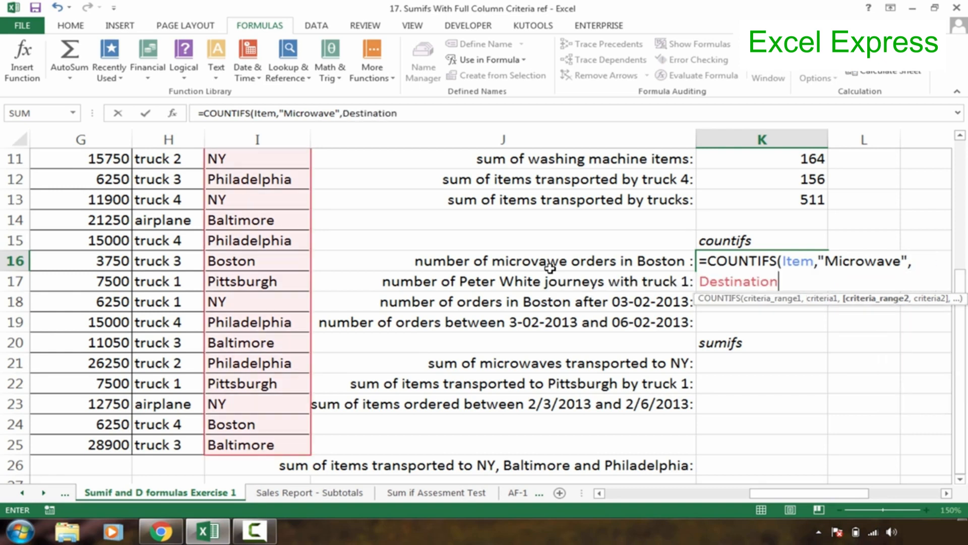
text(,")
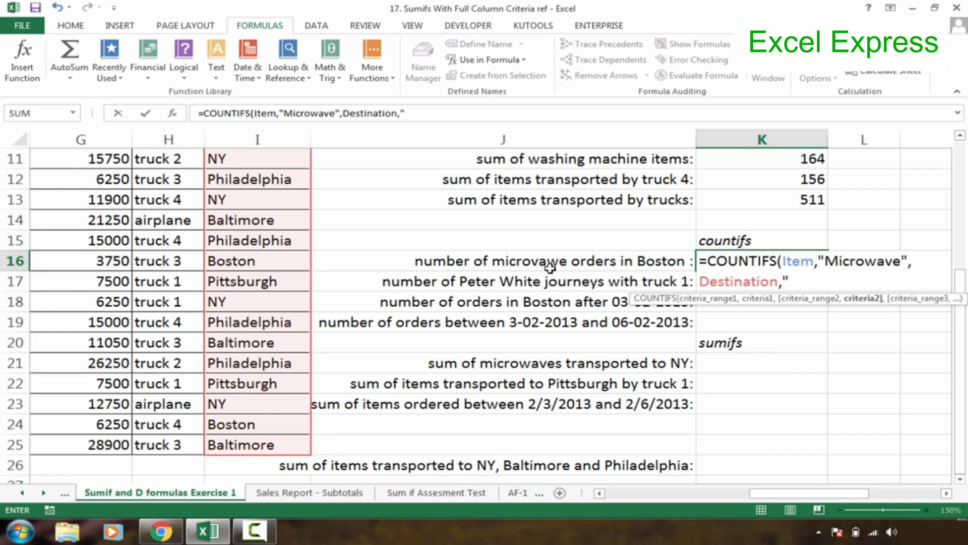
text(Boston")
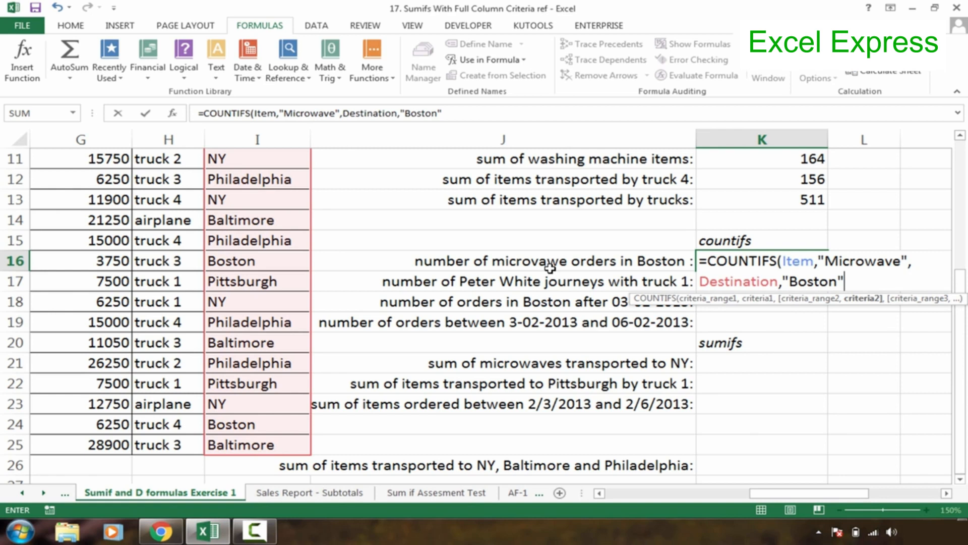
key(Return)
click(753, 261)
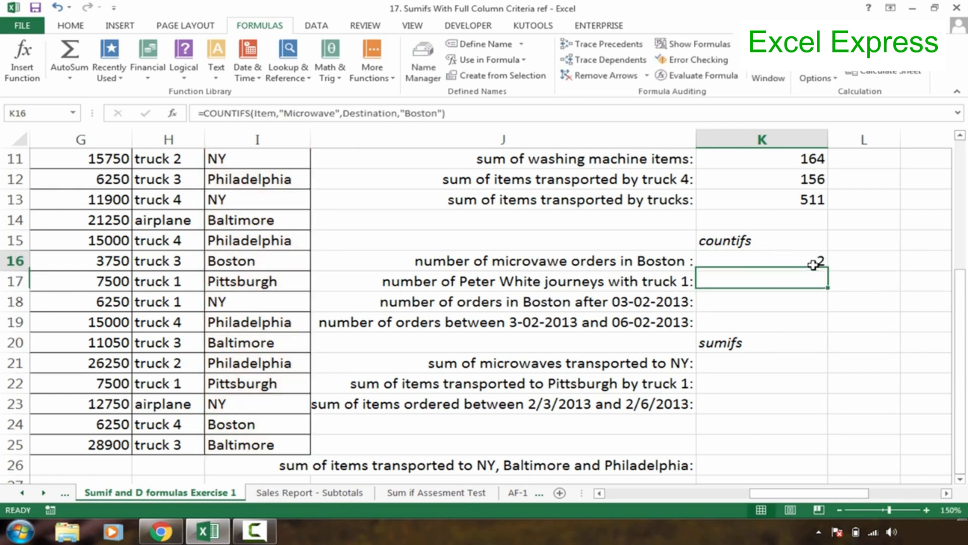
click(816, 282)
click(707, 256)
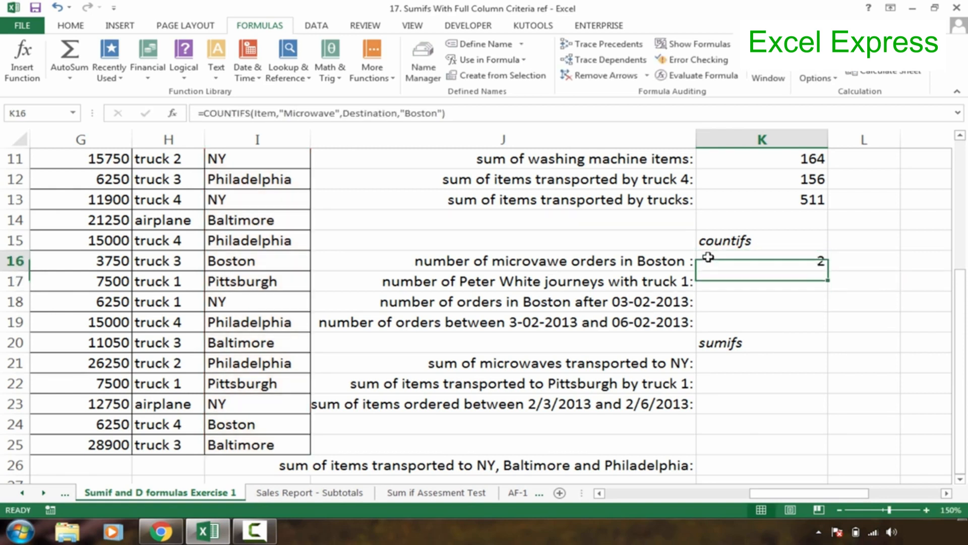
click(676, 264)
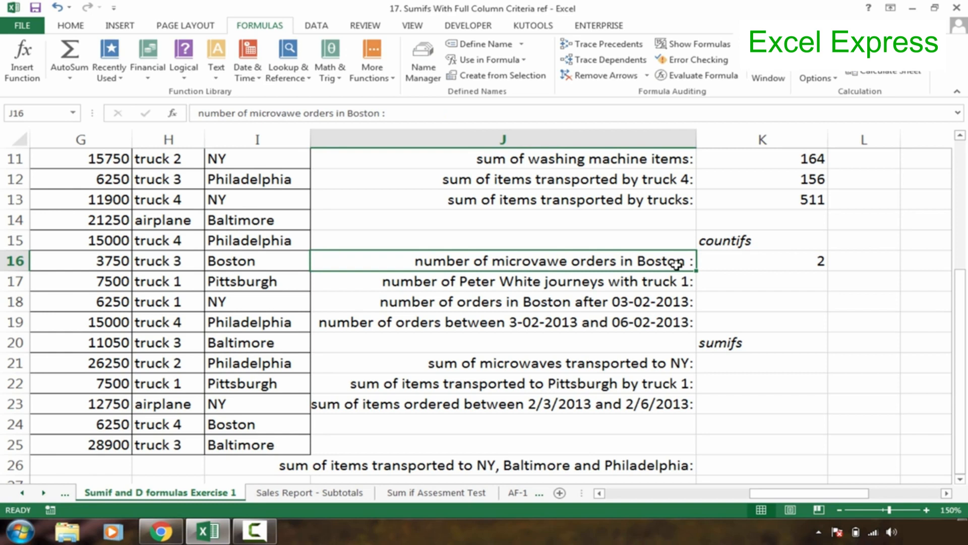
key(Left)
key(Right)
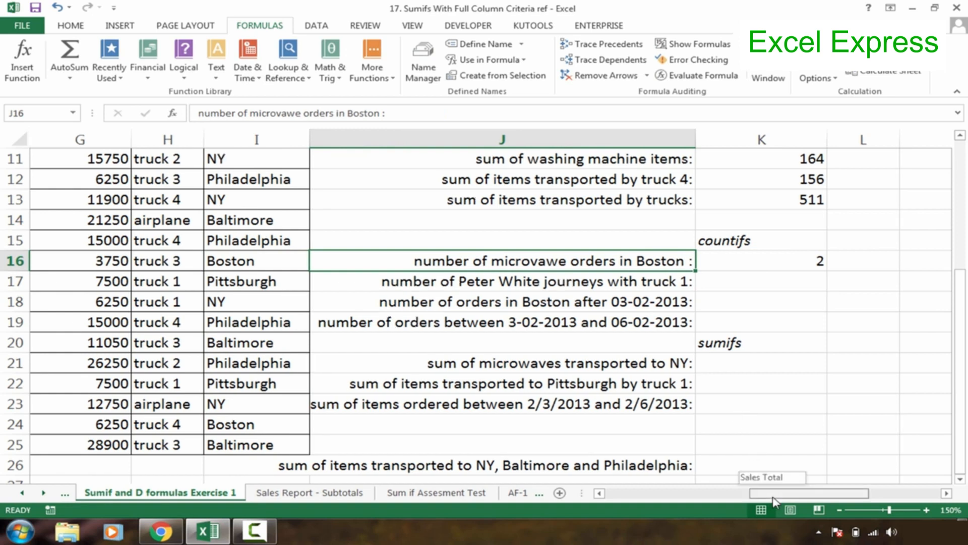
Step: Remove the filter from the order table's header row A1:I1
drag(775, 497, 631, 497)
drag(961, 409, 961, 298)
click(856, 188)
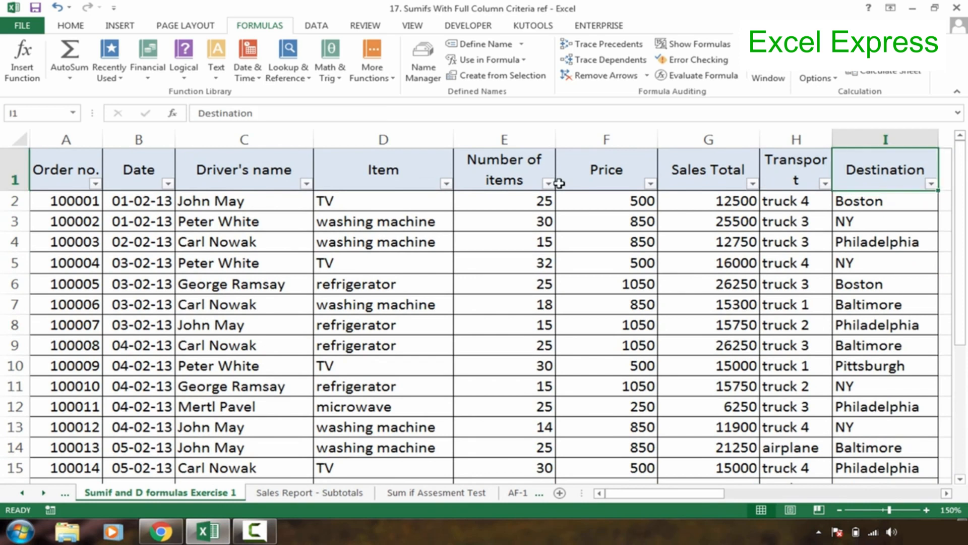
click(68, 166)
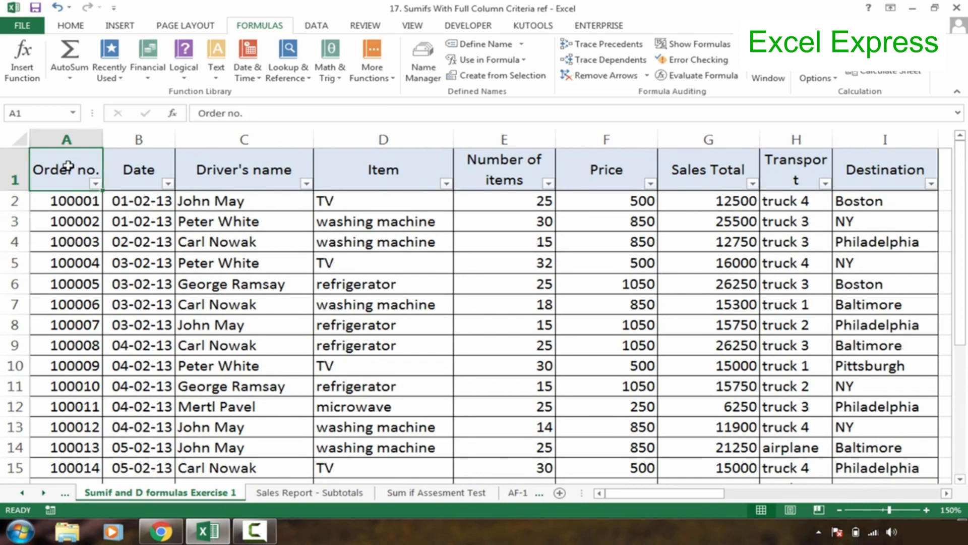
key(ctrl+shift+Right)
key(alt+h)
key(s)
key(f)
Step: Turn the filter back on for the header cells from Order no. to Destination
click(42, 173)
key(ctrl+shift+Right)
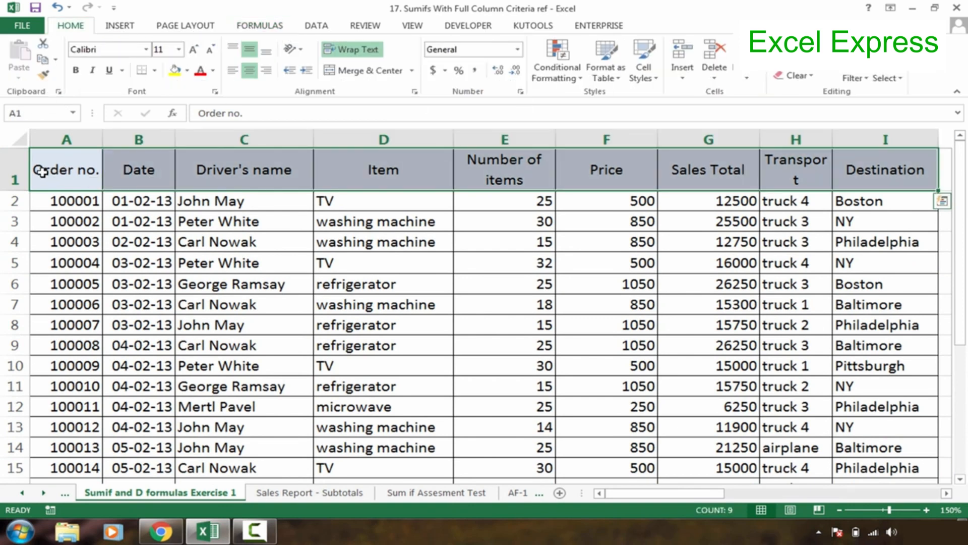
key(alt)
key(h)
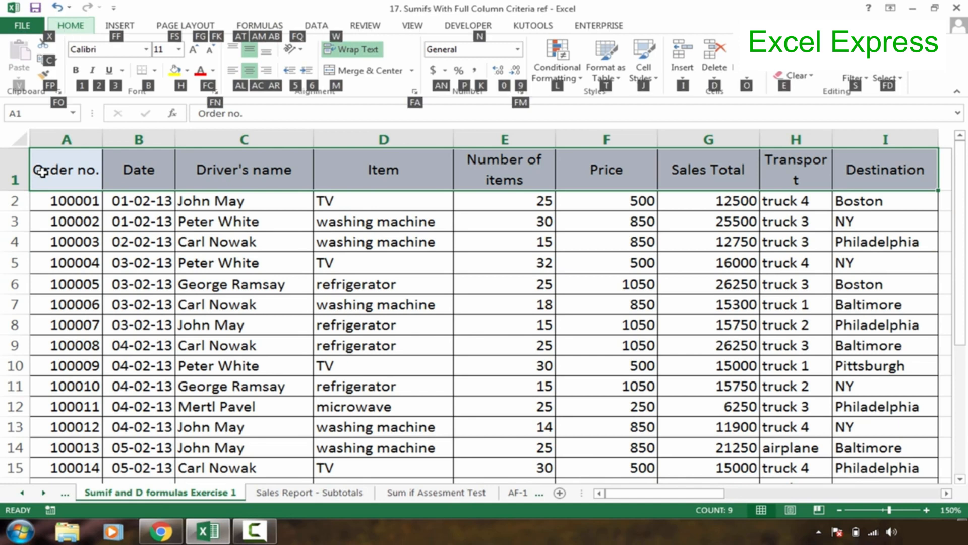
key(s)
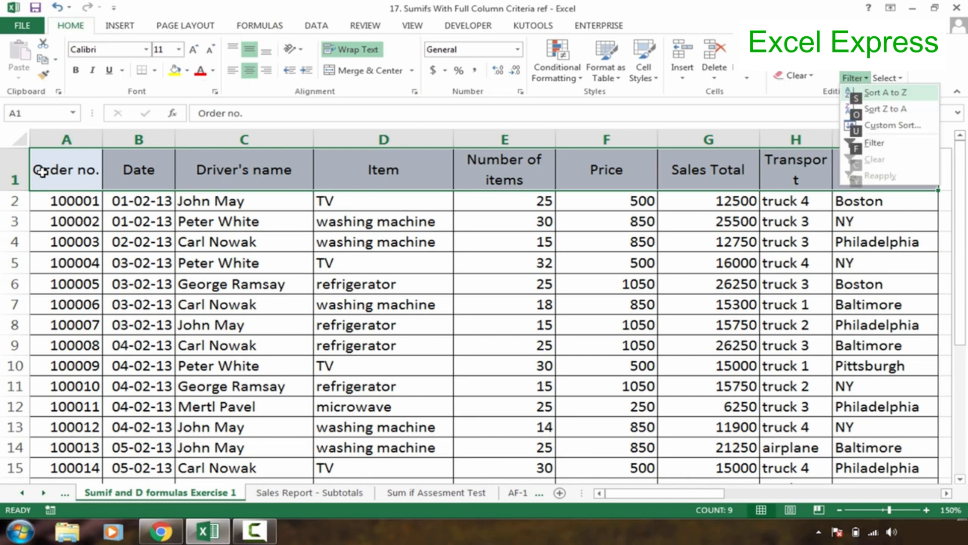
key(f)
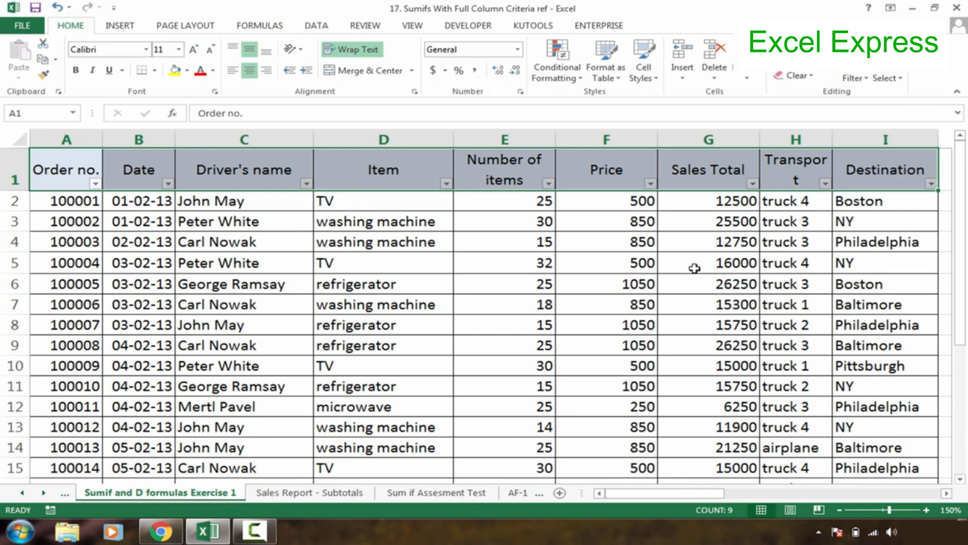
Step: Filter the Destination column to show only Boston orders
click(897, 200)
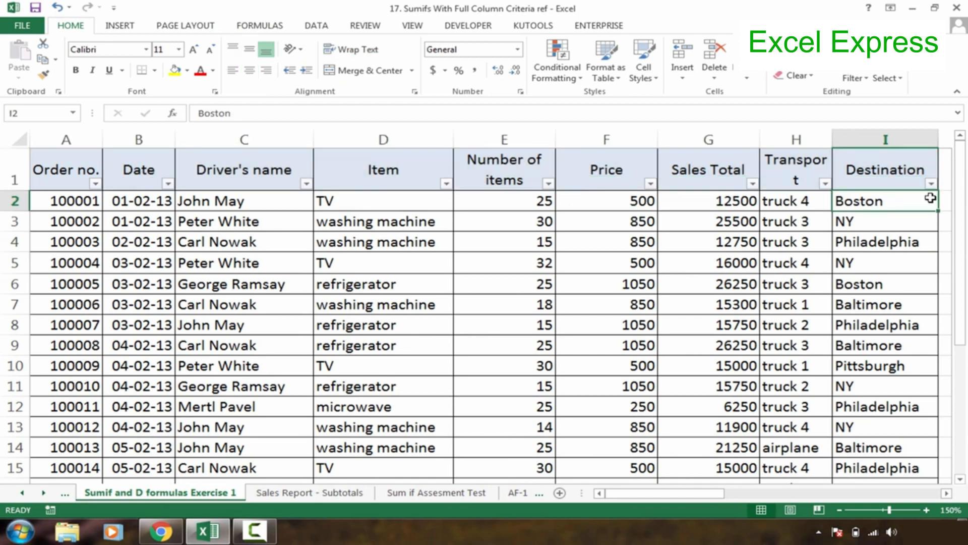
click(918, 182)
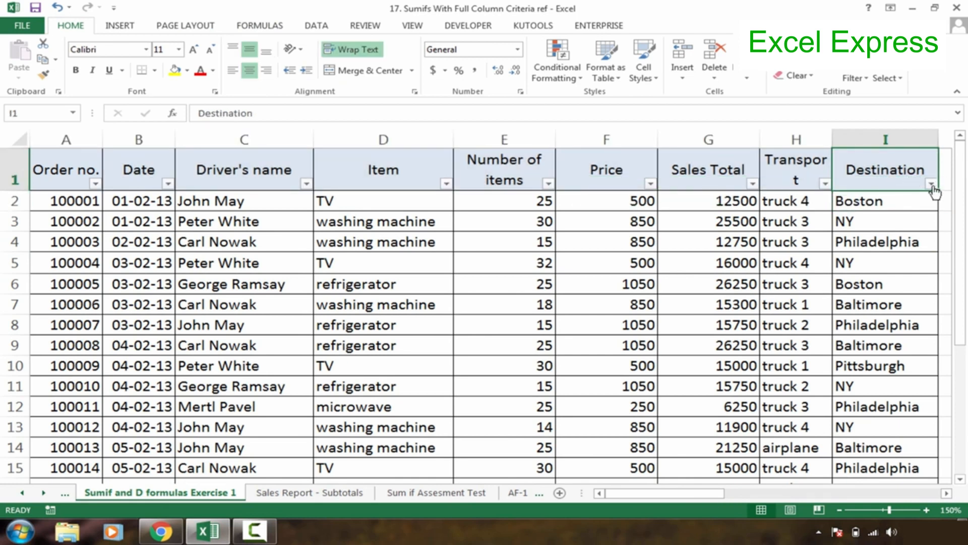
click(932, 185)
click(801, 317)
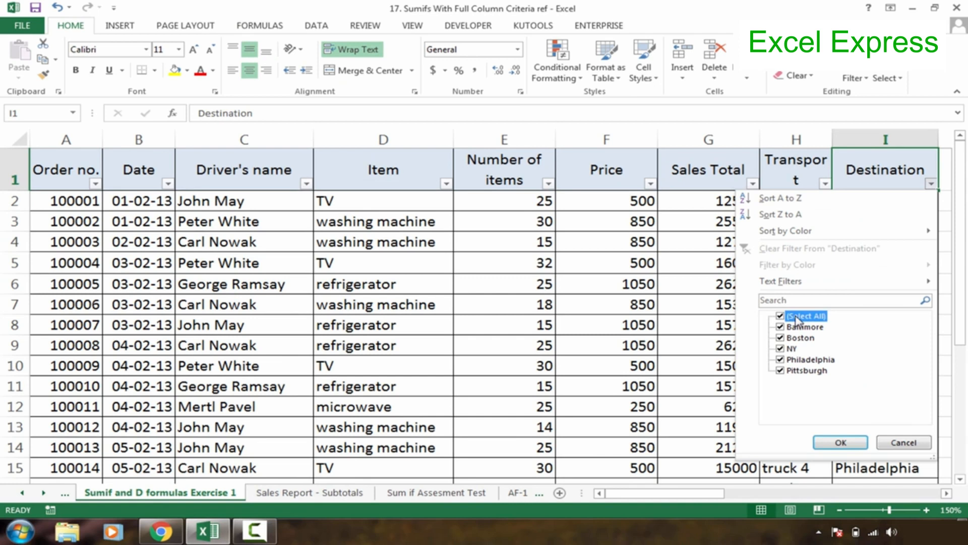
click(789, 339)
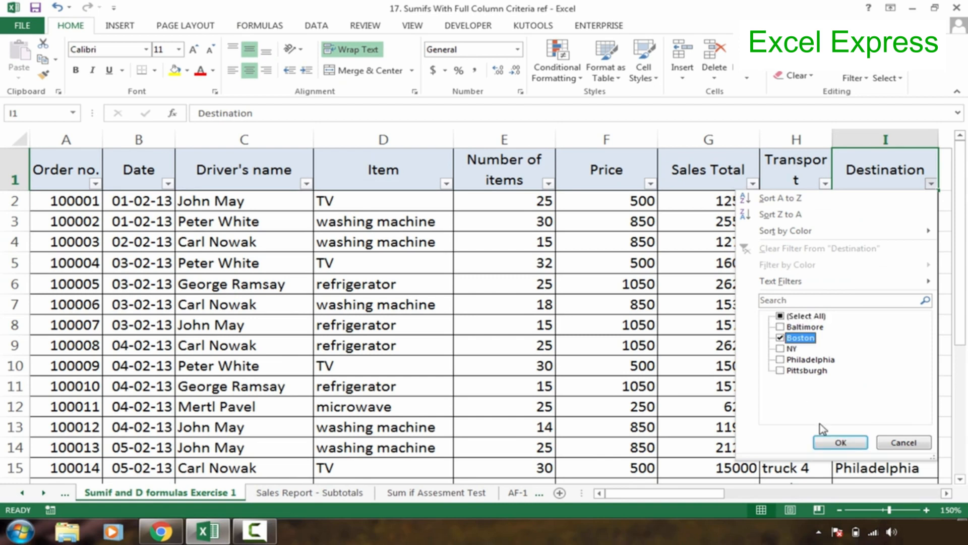
click(840, 443)
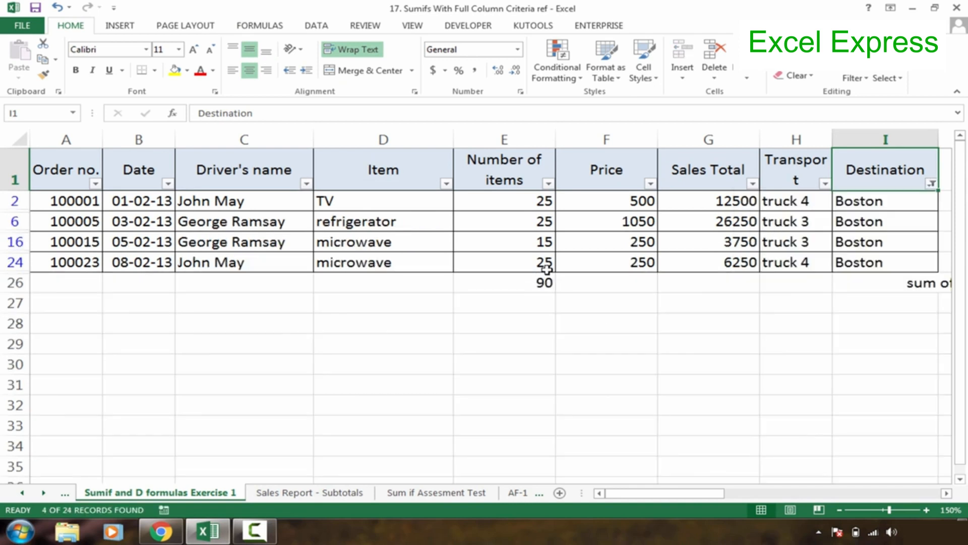
Step: Filter the Item column to show only microwave orders
click(447, 184)
click(341, 316)
click(322, 327)
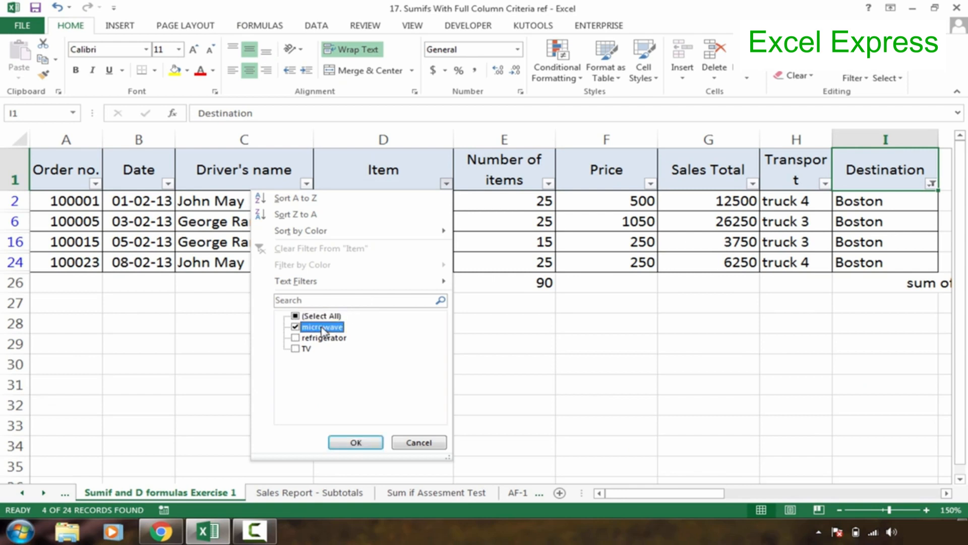
click(356, 443)
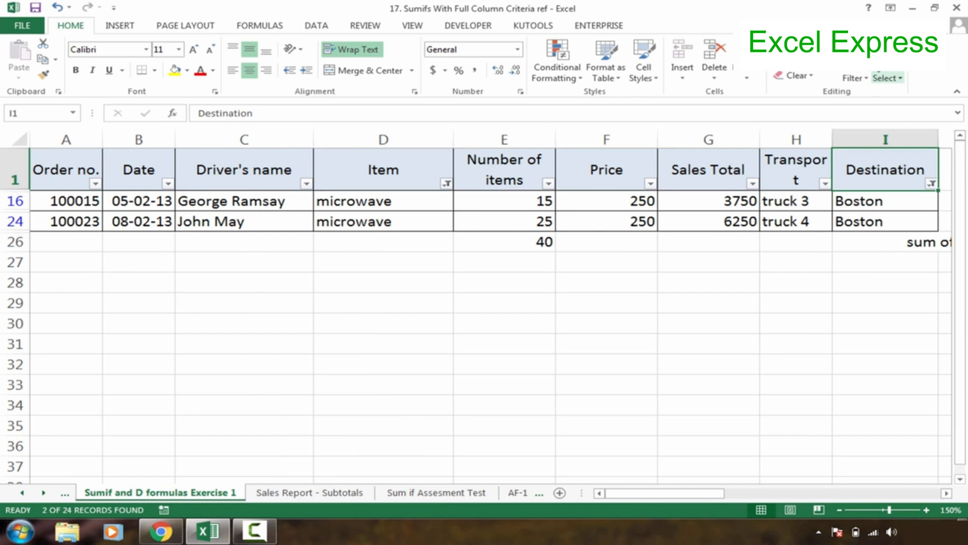
Step: Clear the Destination and Item filters so all orders are displayed
click(886, 77)
click(854, 77)
click(876, 159)
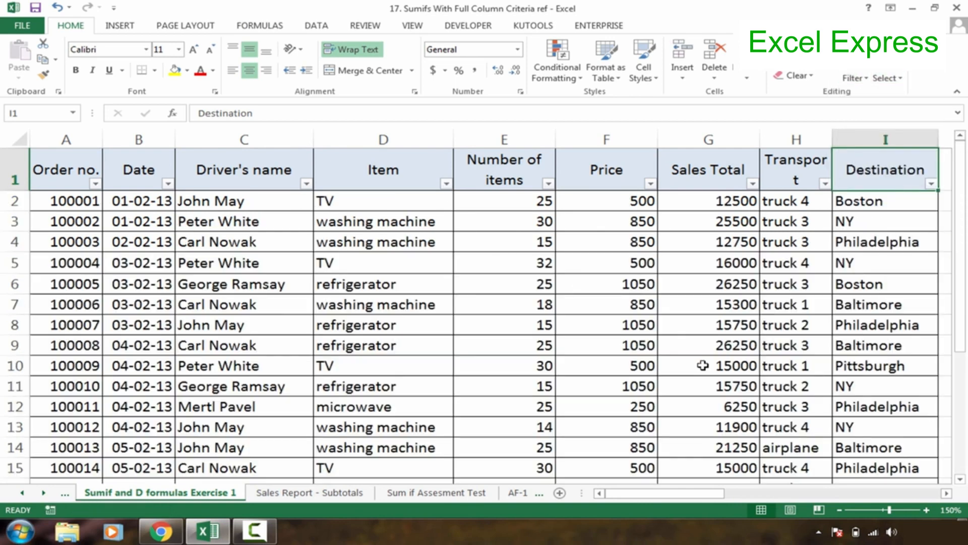
Step: Review the questions in column J and their answer cells in column K down to row 23
click(694, 370)
key(Right)
key(Right)
key(Right)
key(Right)
key(Right)
key(Right)
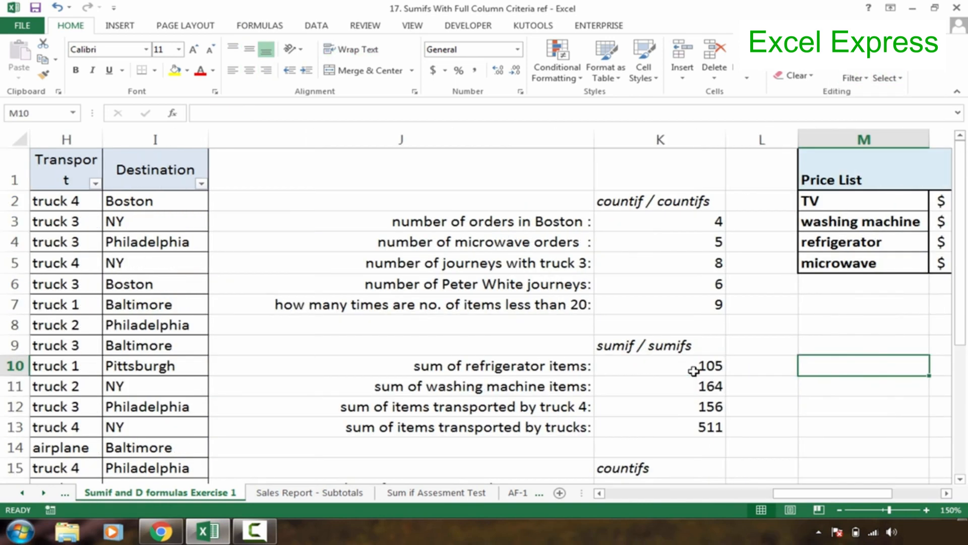
key(Left)
key(Left)
key(Down)
key(Down)
key(Down)
key(Down)
key(Down)
key(Down)
key(Down)
key(Down)
key(Down)
key(Down)
key(Down)
key(Down)
key(Down)
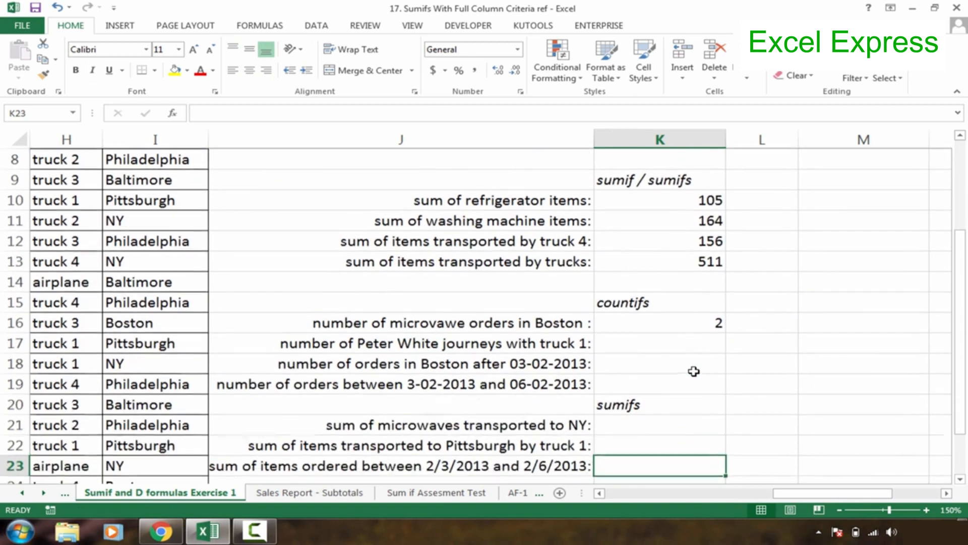
Step: In K17, begin a COUNTIFS formula matching the Driver_s_name range to the driver's full name given in J17
key(Up)
key(Up)
key(Up)
key(Up)
key(Up)
key(Up)
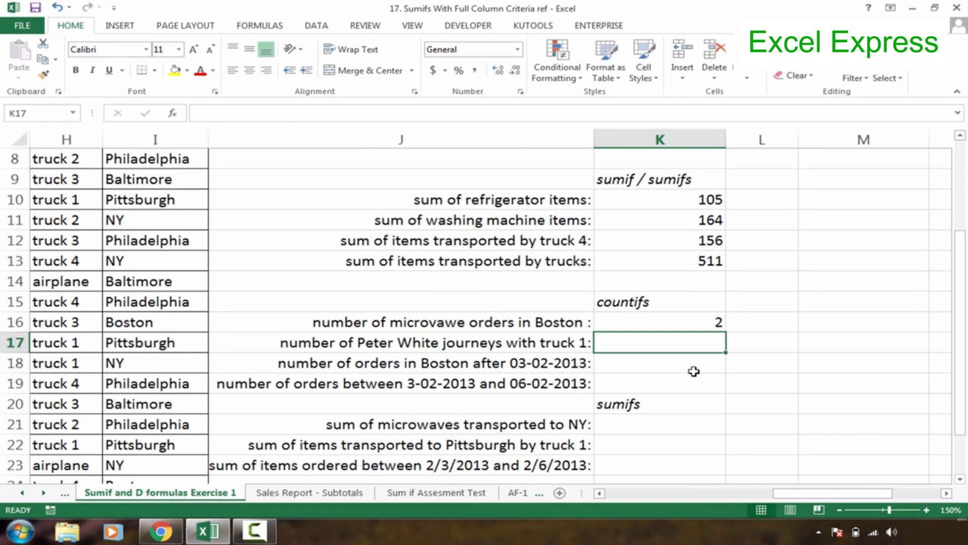
text(=)
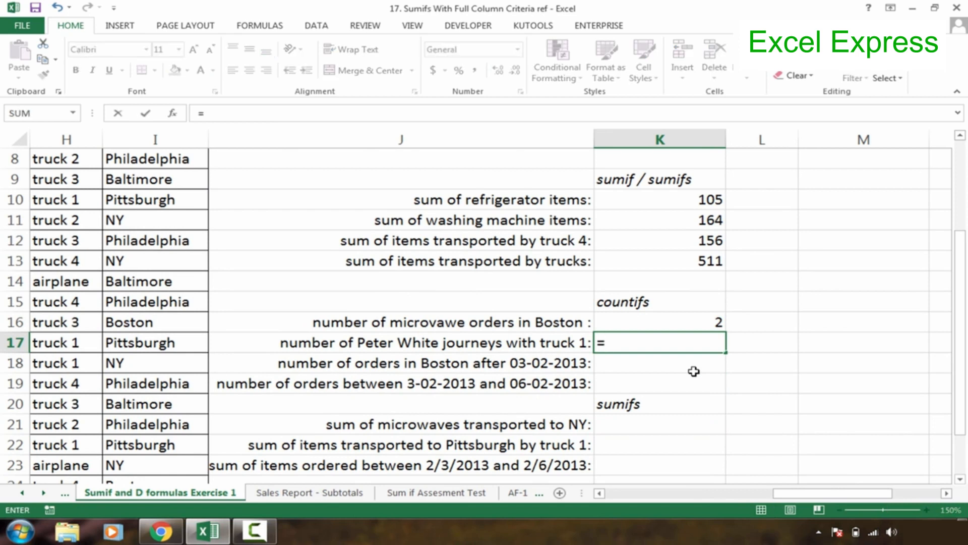
text(countifs)
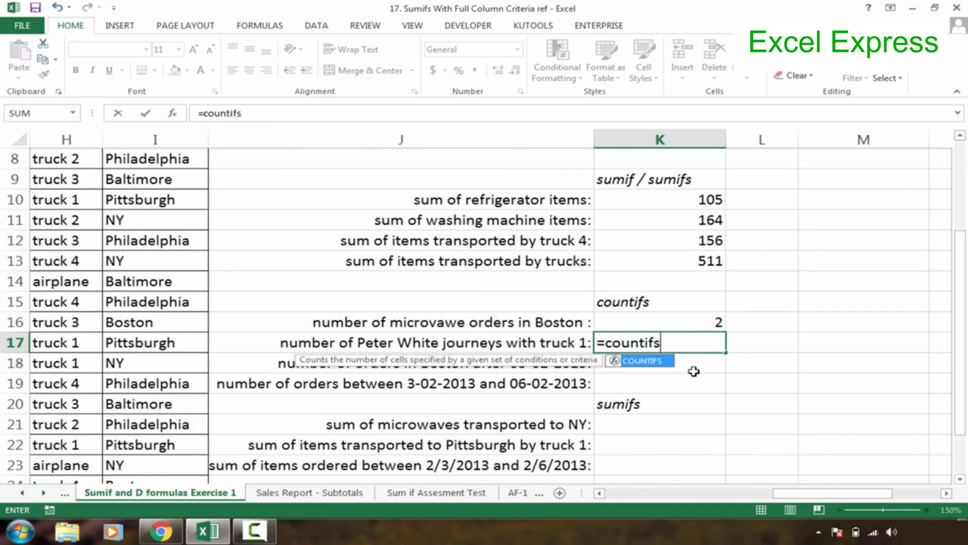
key(Tab)
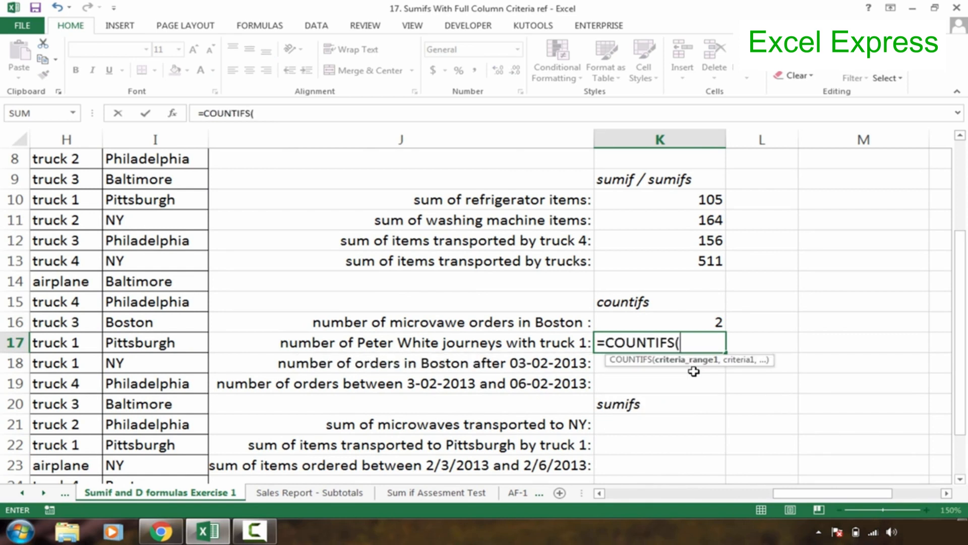
text(dri)
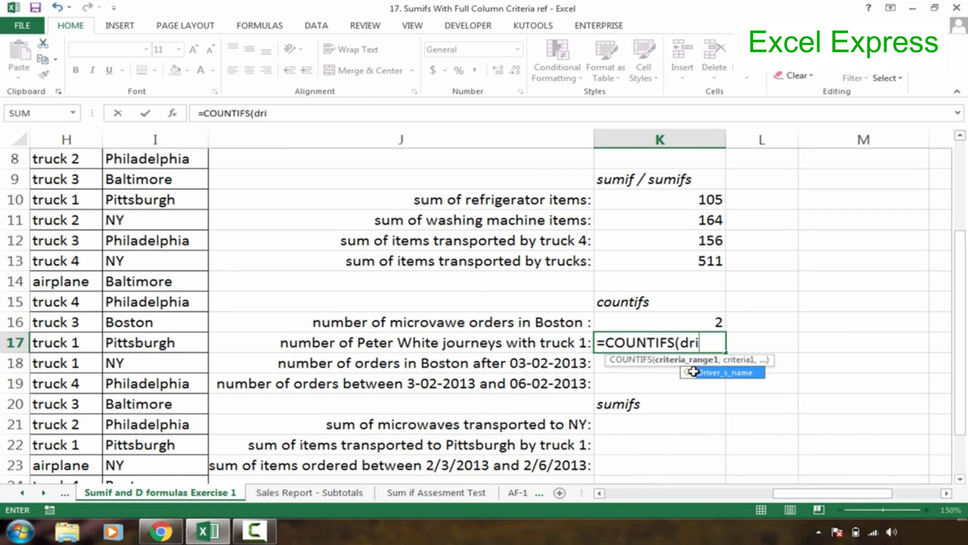
key(Tab)
text(,)
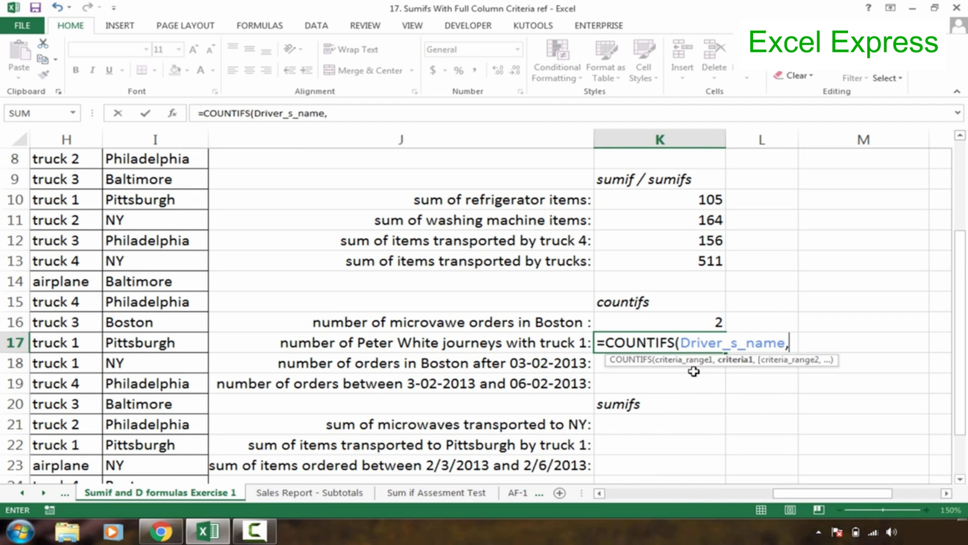
text("Peter)
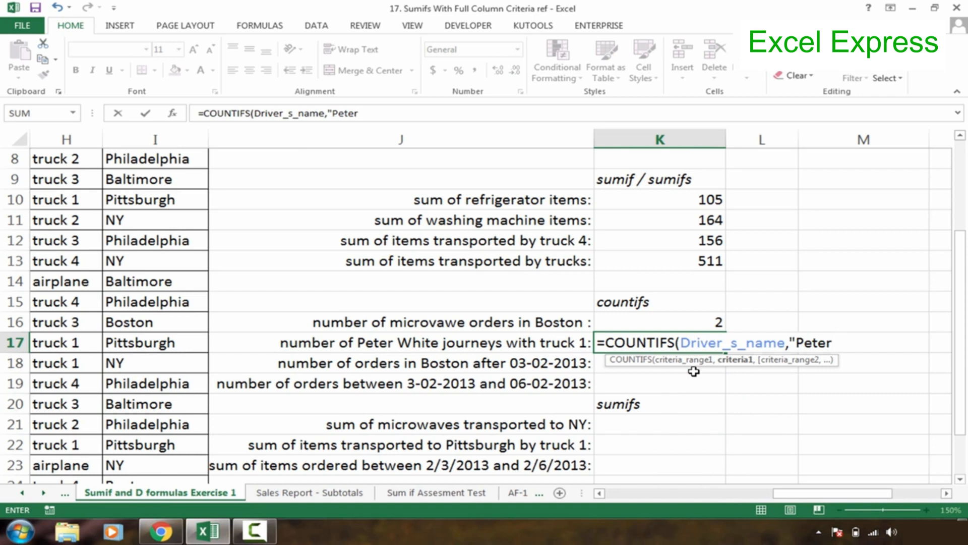
text( white)
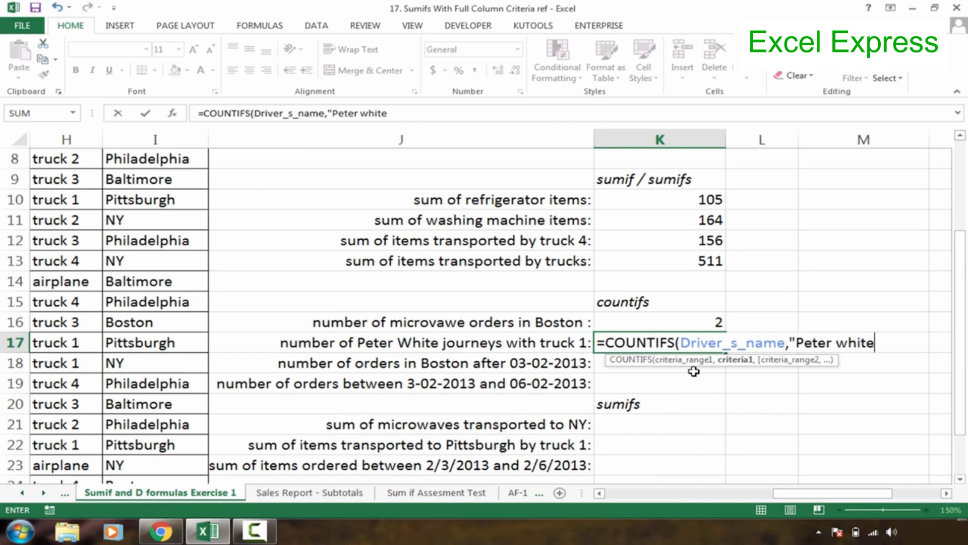
text(",)
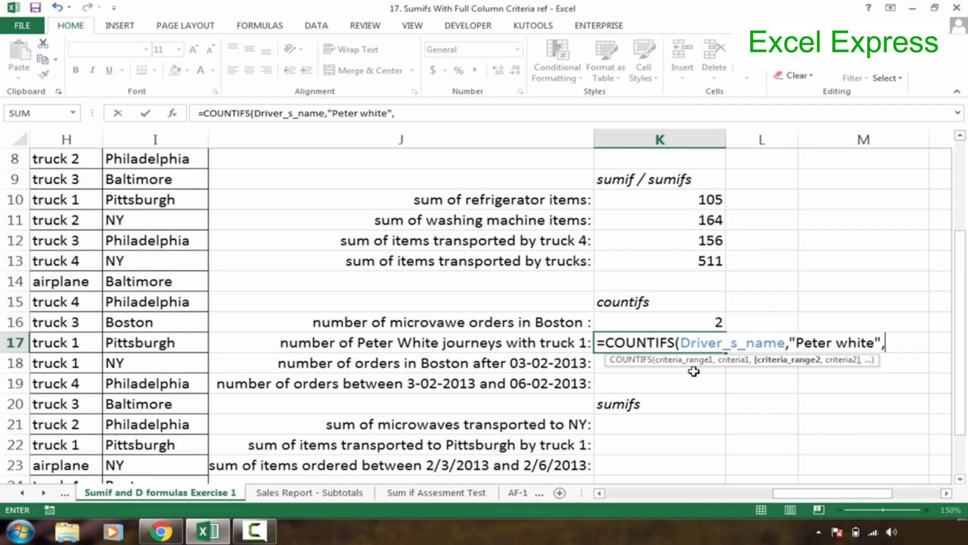
Step: Complete the K17 formula with the Transport range and the criterion "Truck 1"
text(tra)
key(Tab)
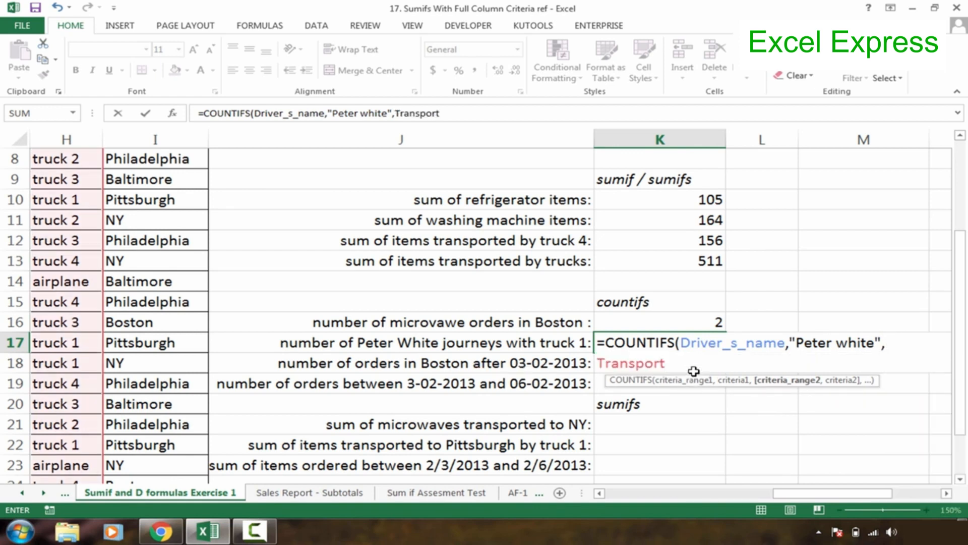
text(,")
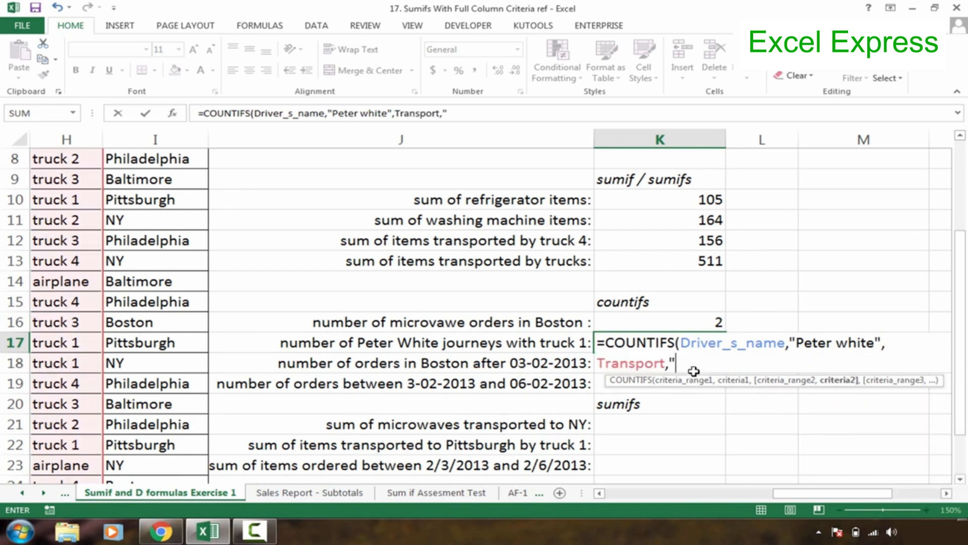
text(Truck)
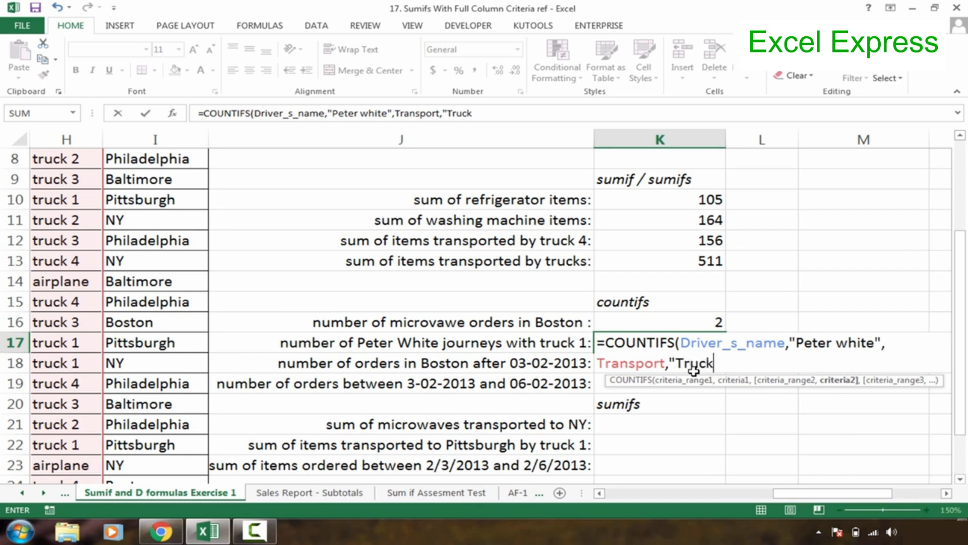
text( 1"))
key(Return)
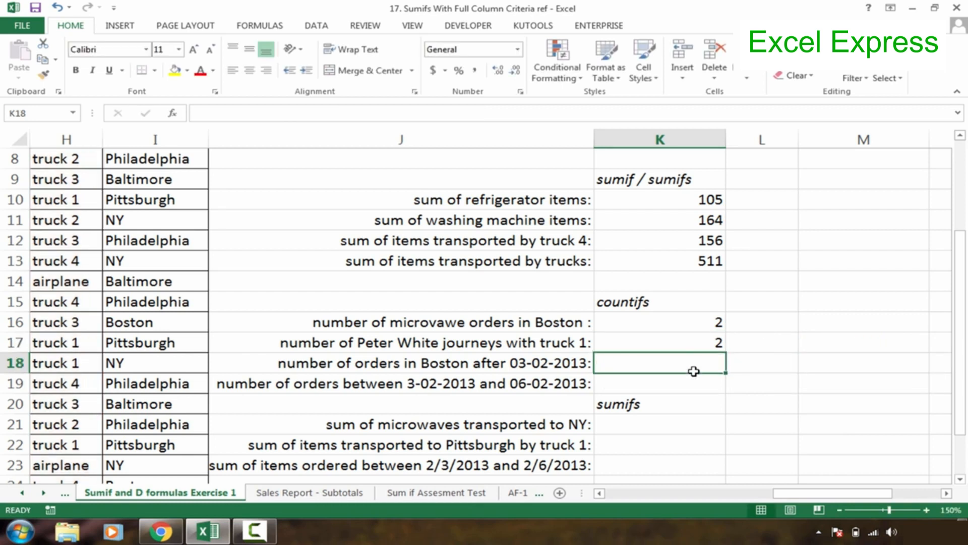
Step: Look through the remaining unanswered COUNTIFS and SUMIFS questions down to row 27
key(Up)
key(Down)
key(Down)
key(Down)
key(Down)
key(Down)
key(Down)
key(Down)
key(Down)
key(Down)
key(Down)
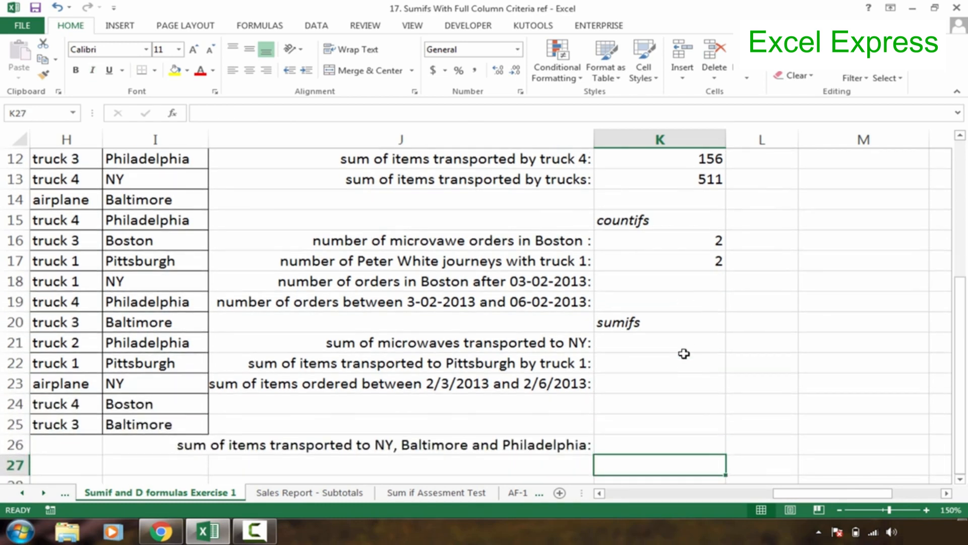
Step: In K18, begin a COUNTIFS formula with the Destination range and the criterion "Boston"
click(593, 282)
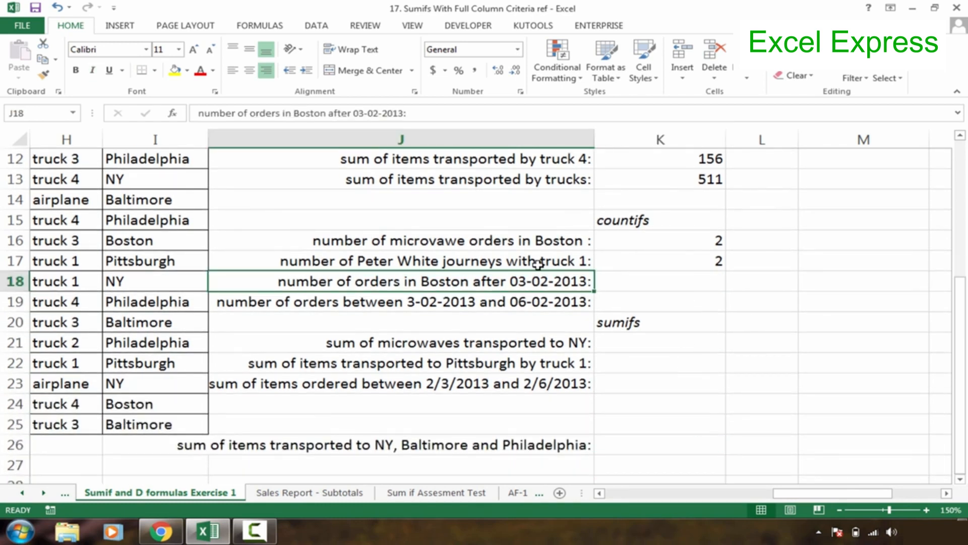
click(639, 281)
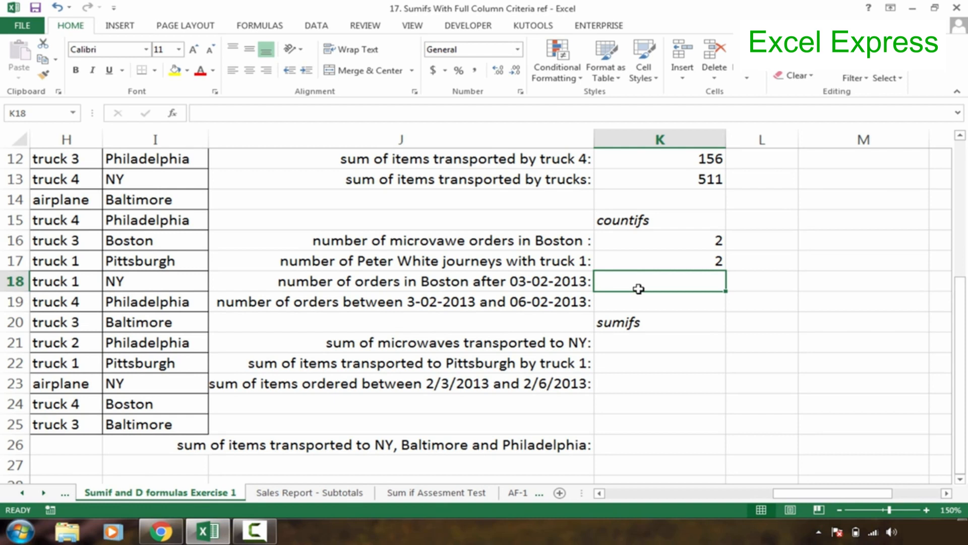
text(=count)
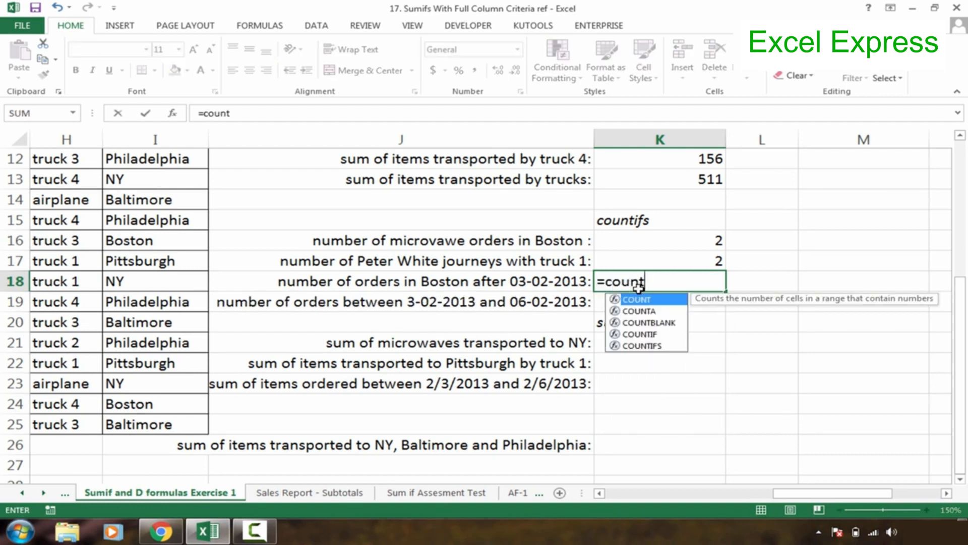
text(ifs)
key(Tab)
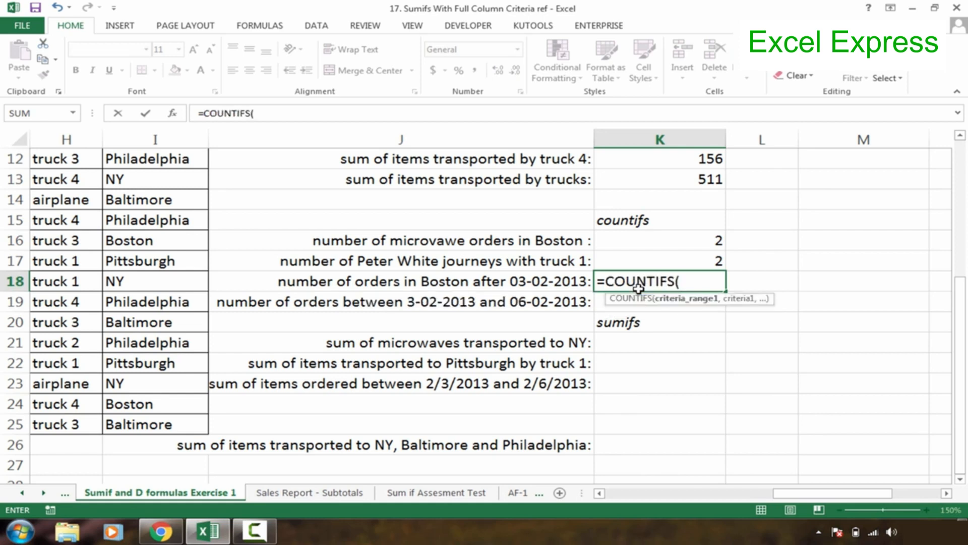
text(des)
key(Tab)
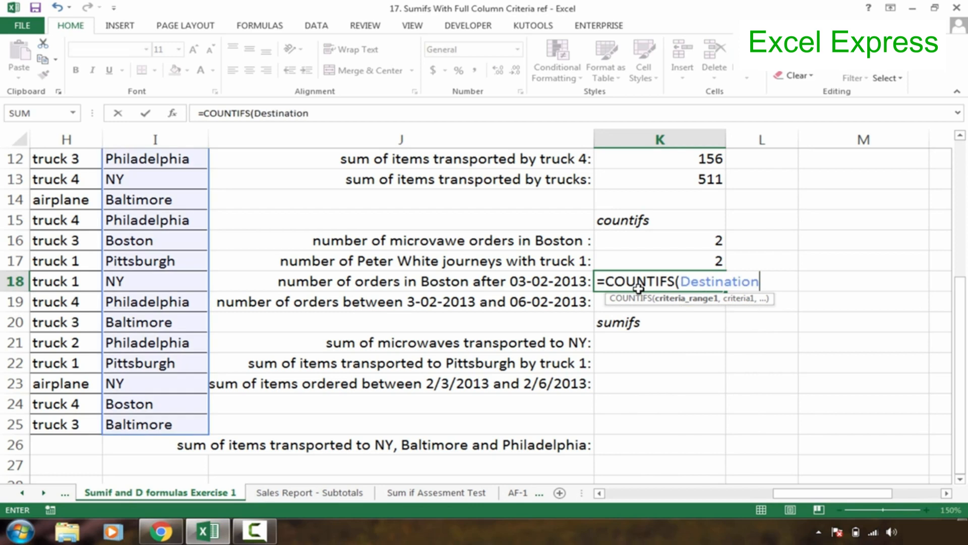
text(,"B)
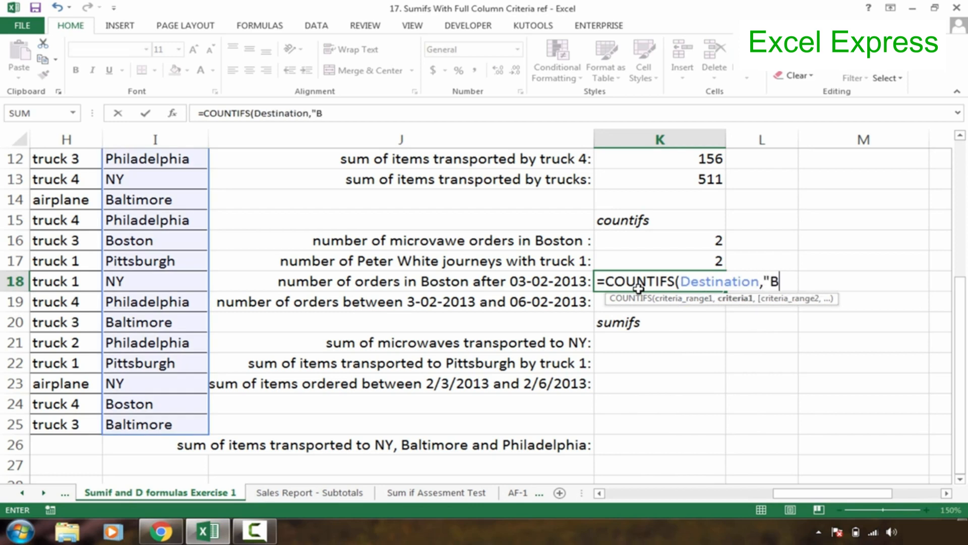
text(oston",)
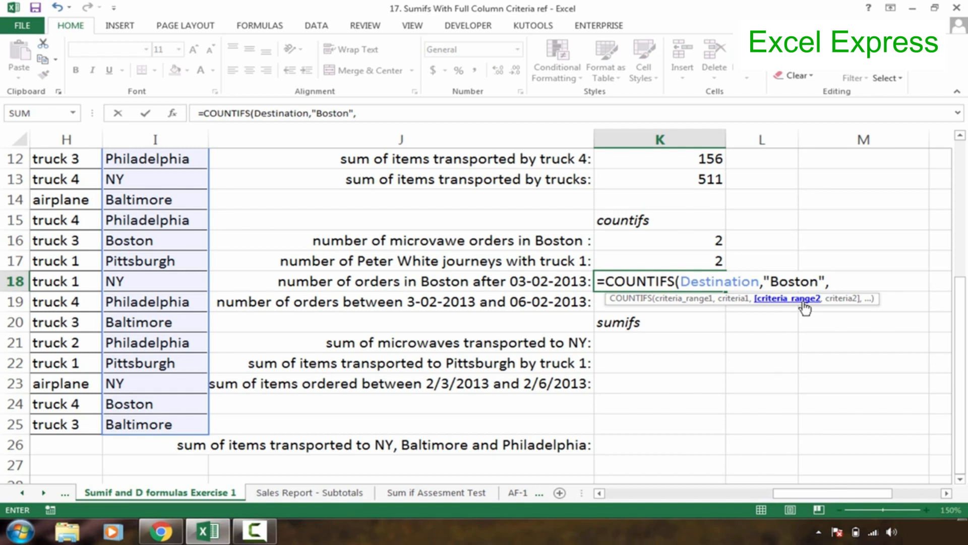
Step: Complete the K18 formula with the Date range and the criterion ">03-02-2013"
text(dat)
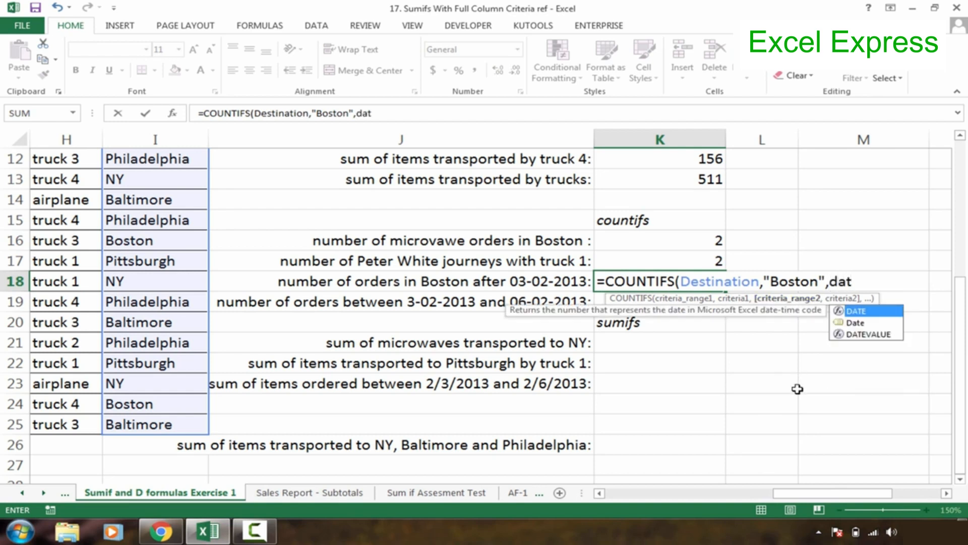
key(Down)
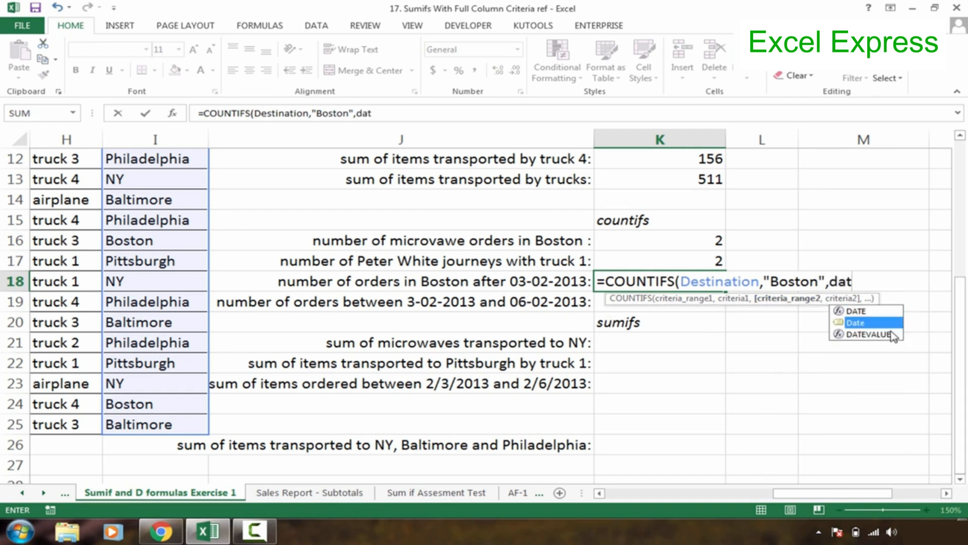
key(Tab)
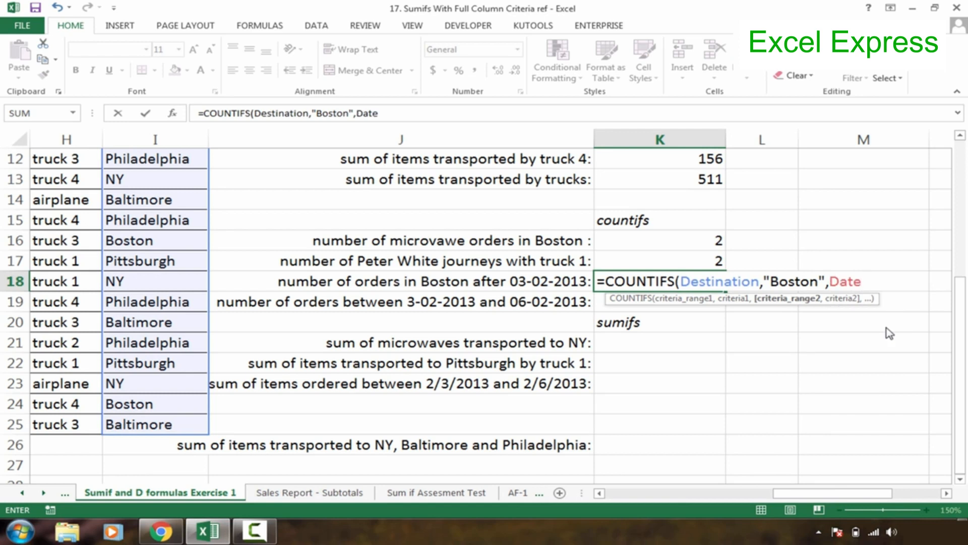
text(,")
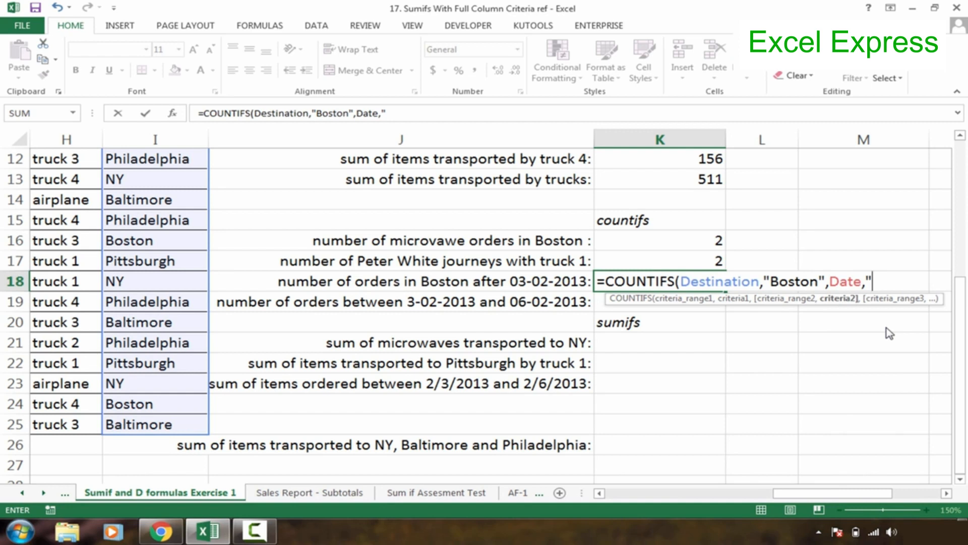
text(>03-02-)
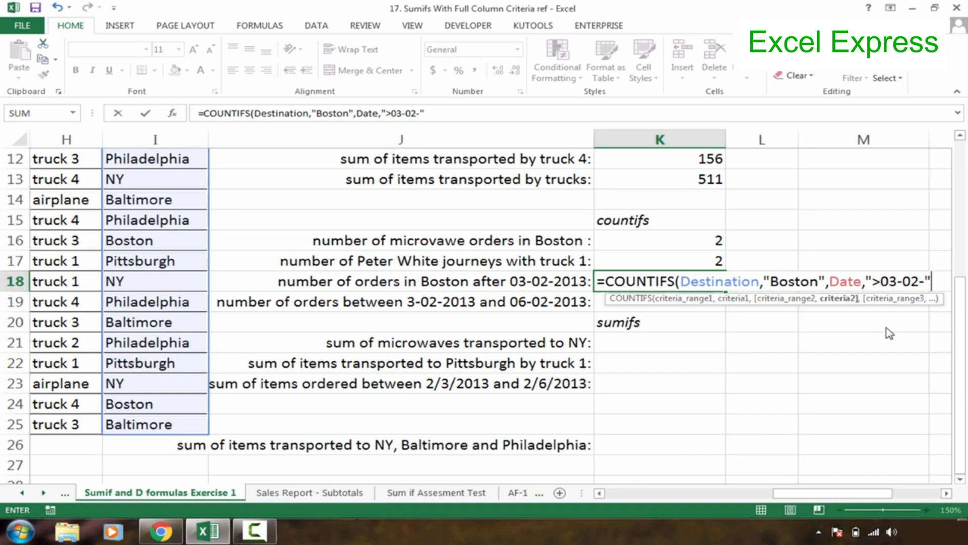
text(2013")
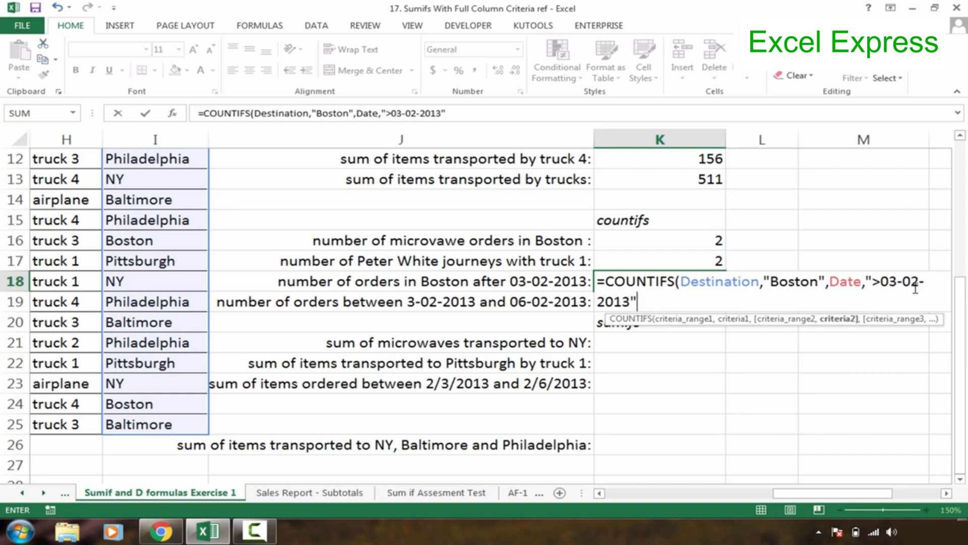
key(Return)
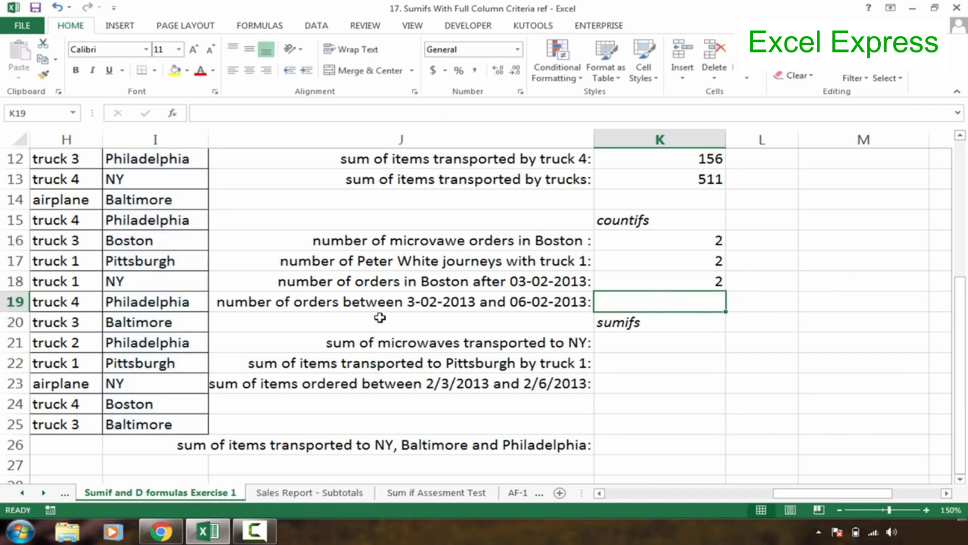
Step: In K19, begin a COUNTIFS formula with the Date range as its first criteria range
click(480, 305)
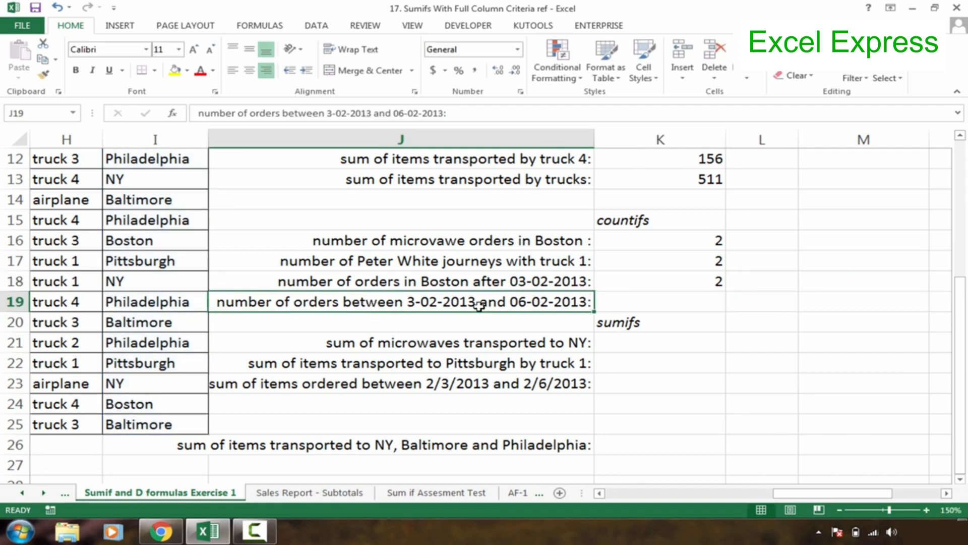
click(629, 304)
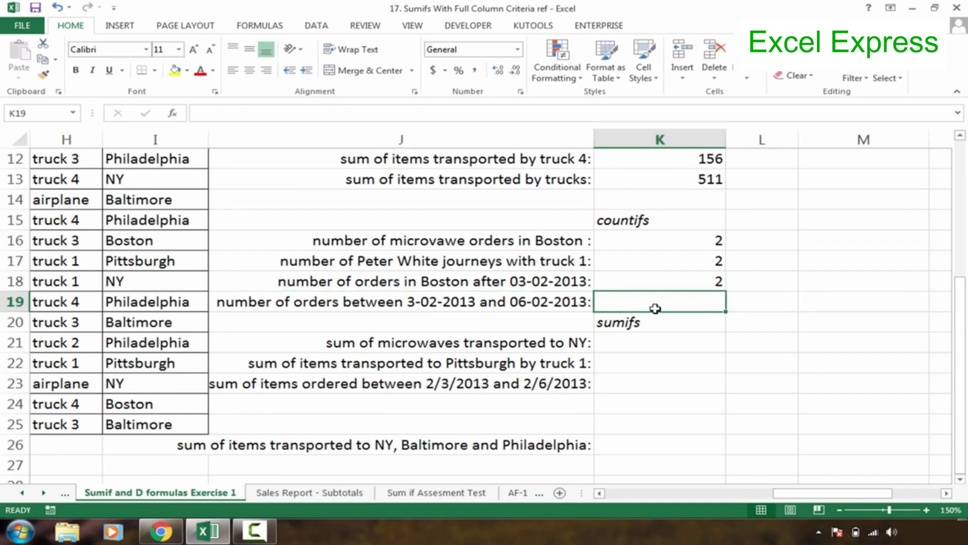
text(=countif)
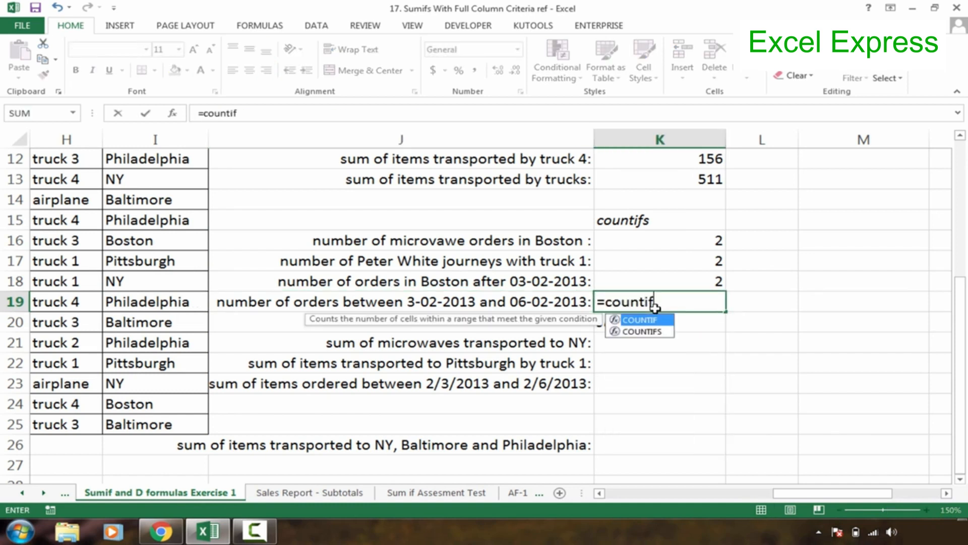
text(s)
key(Tab)
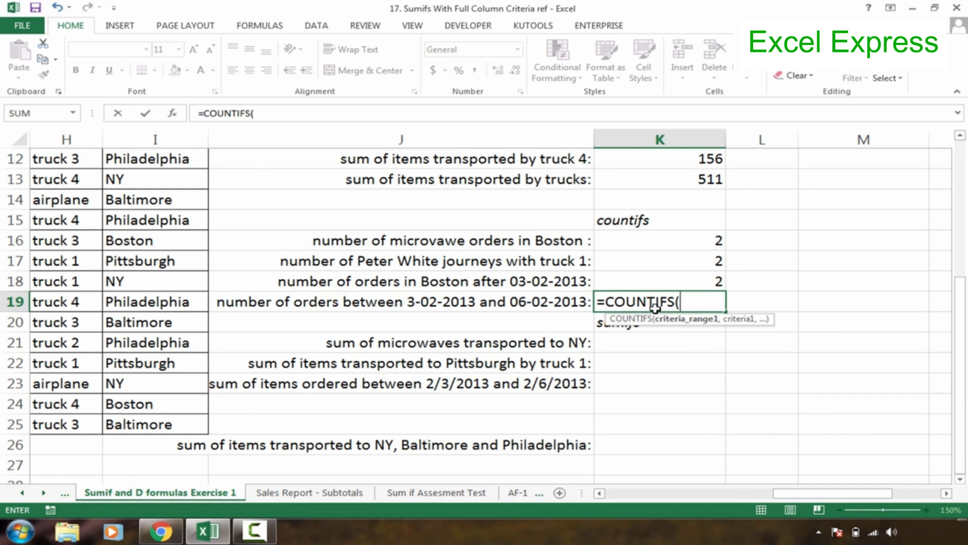
text(dat)
key(Down)
key(Tab)
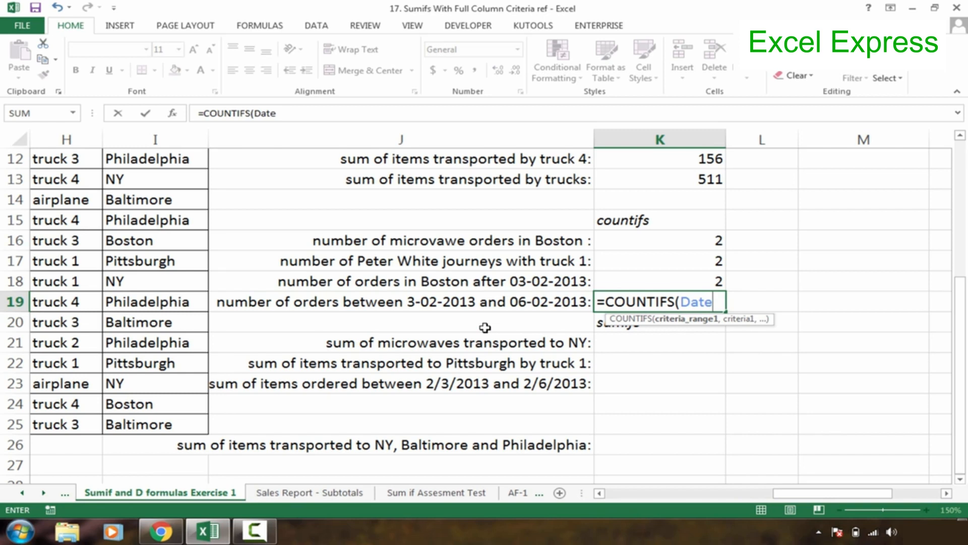
Step: Set the first criterion of the K19 formula to ">=03-02-2013"
text(,")
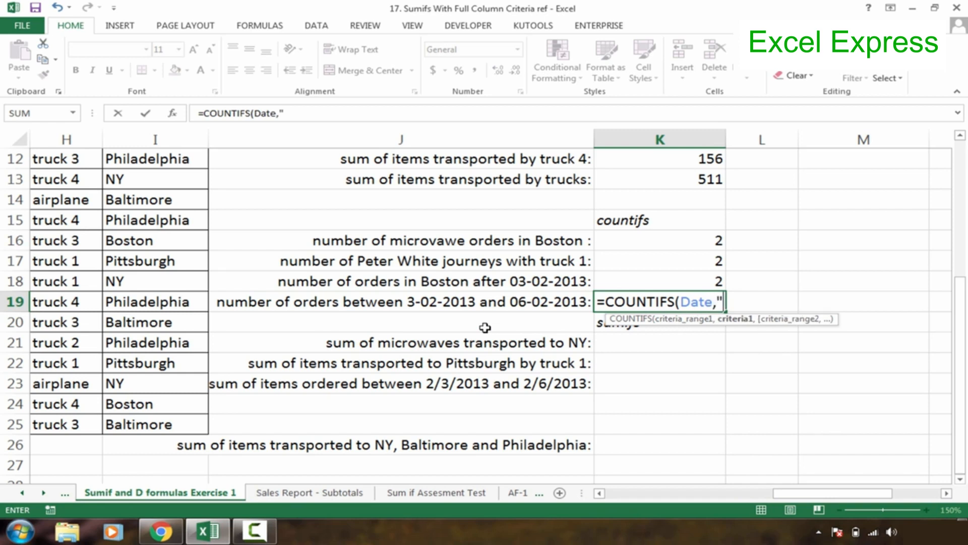
text(<)
text(=)
key(BackSpace)
key(BackSpace)
text(>=03)
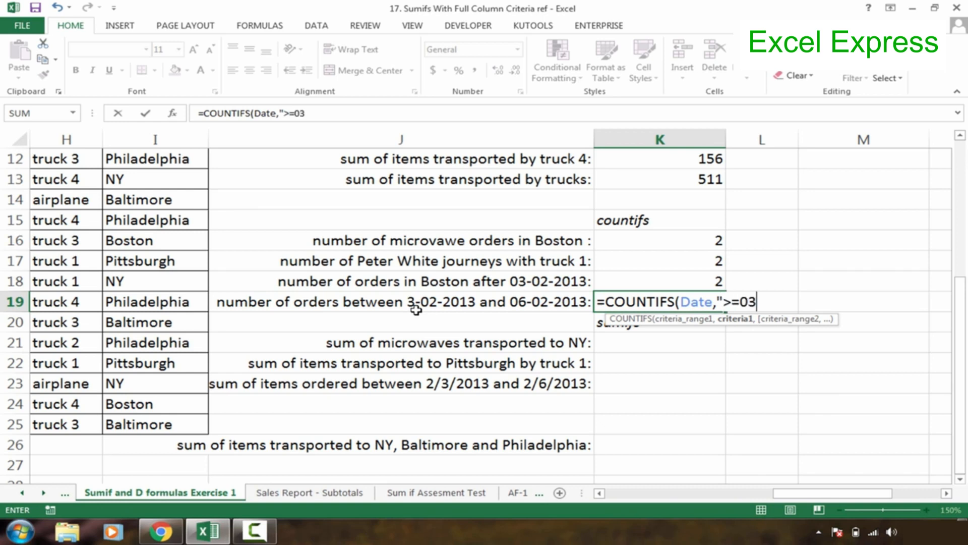
text(-02-2013")
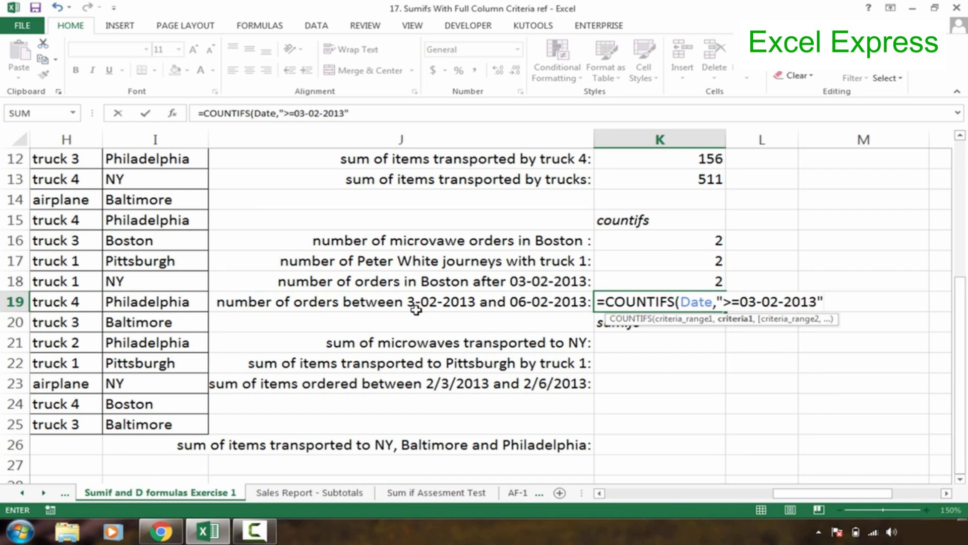
Step: Add the Date range again as the second criteria range of the K19 formula
text(,)
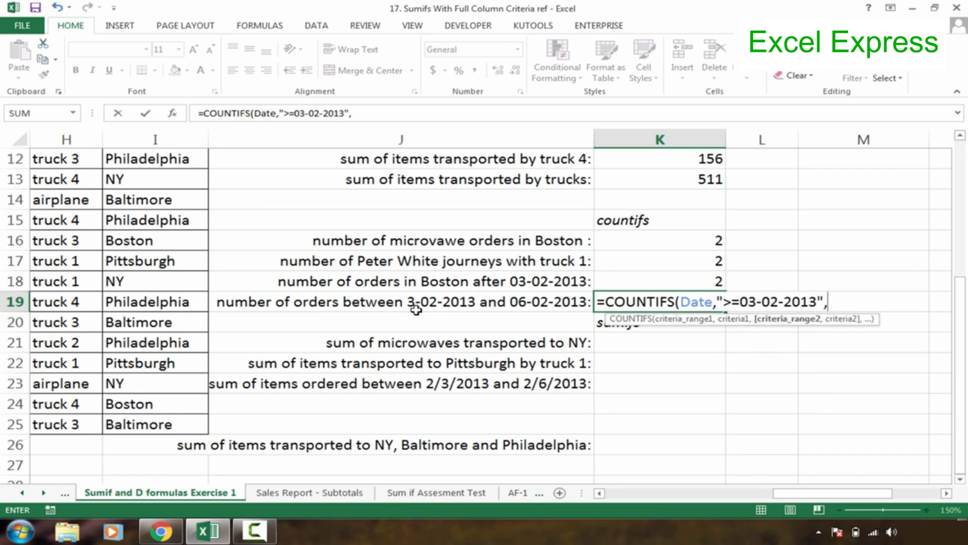
text(date)
key(Tab)
key(BackSpace)
key(BackSpace)
key(BackSpace)
key(BackSpace)
key(BackSpace)
text(da)
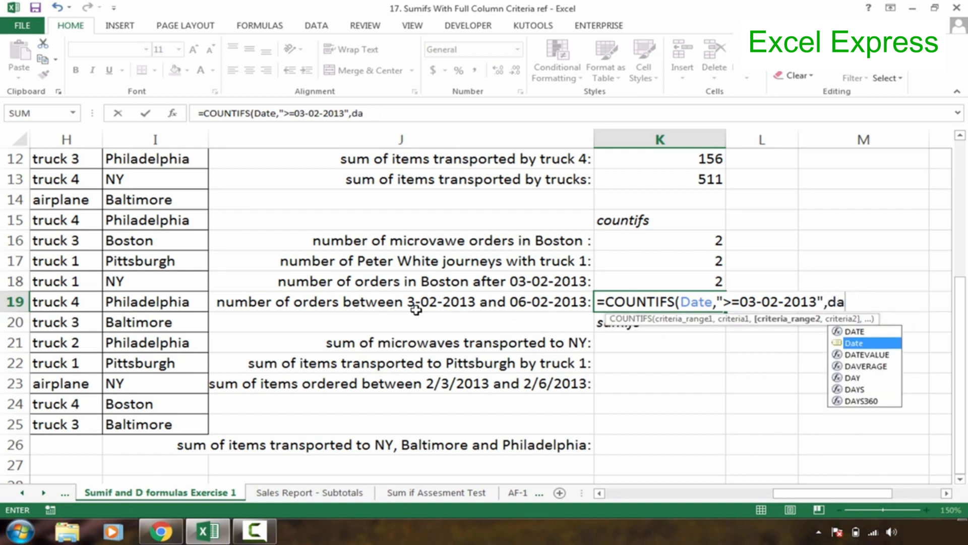
key(Tab)
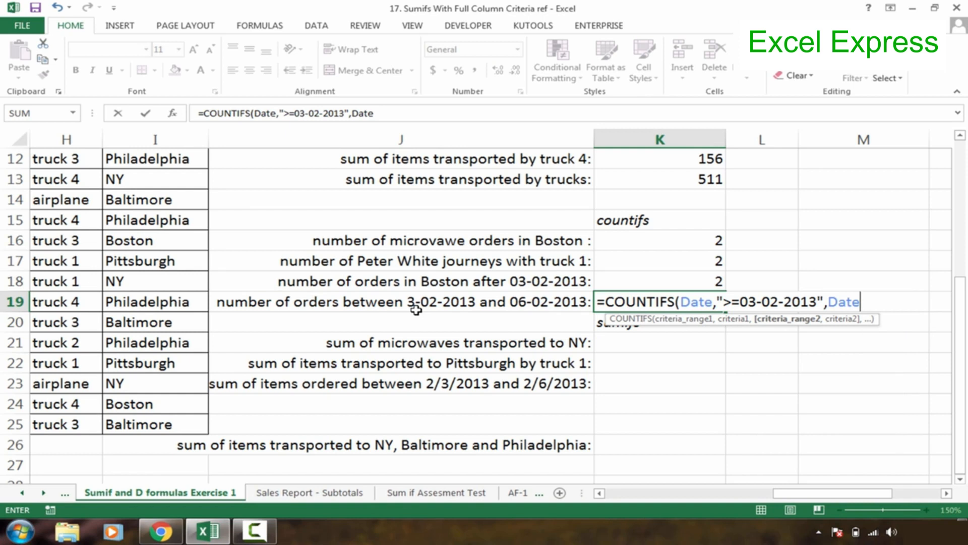
Step: Complete the K19 formula with the second criterion "<=06-02-2013"
text(,")
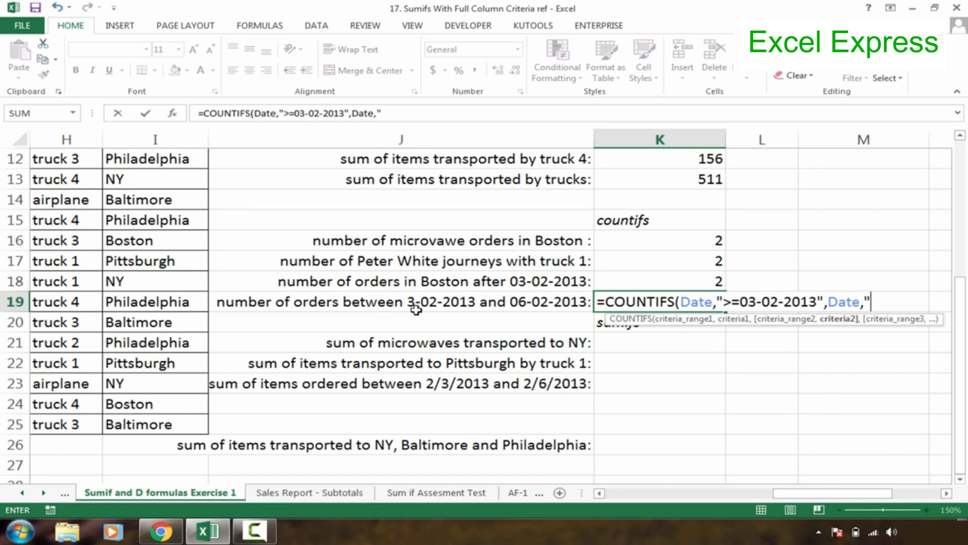
text(<=)
text(06)
text(-02)
text(-2013")
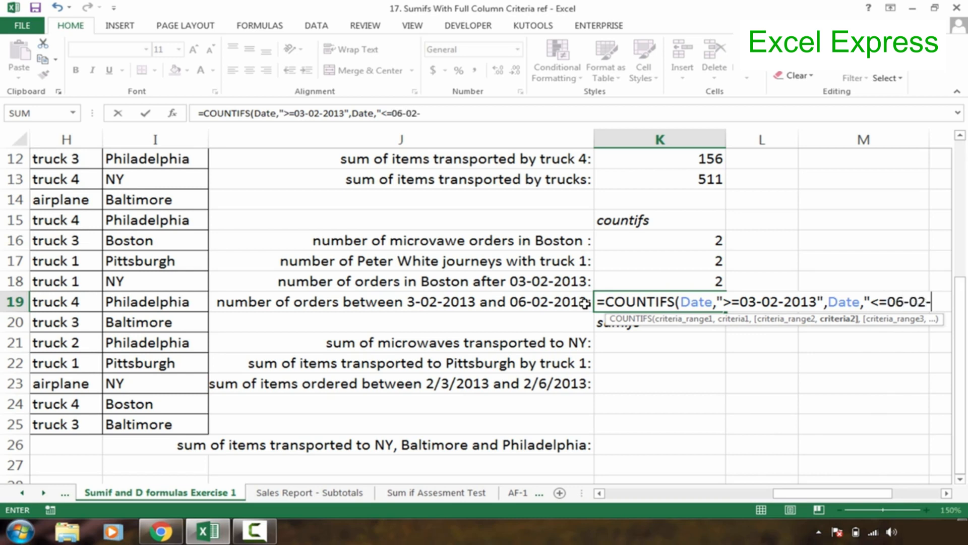
key(Return)
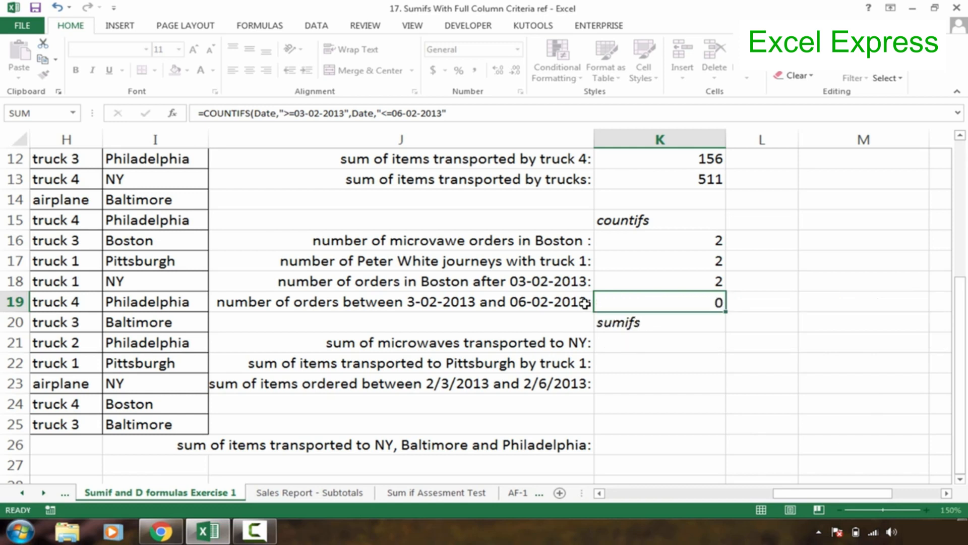
click(716, 301)
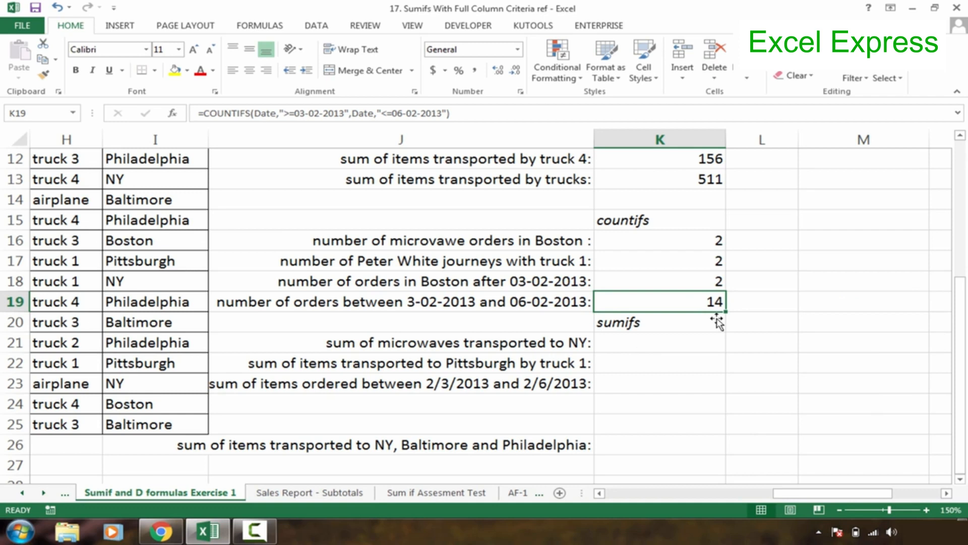
Step: Review the COUNTIFS formulas in K18 and K19, and read the first SUMIFS question in row 21
click(645, 342)
key(Down)
key(Up)
key(Up)
key(Up)
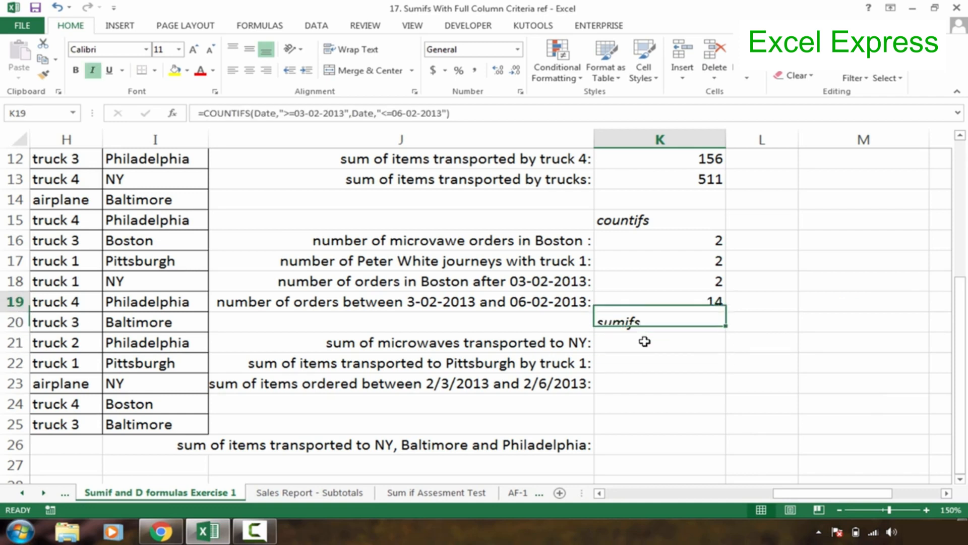
key(Up)
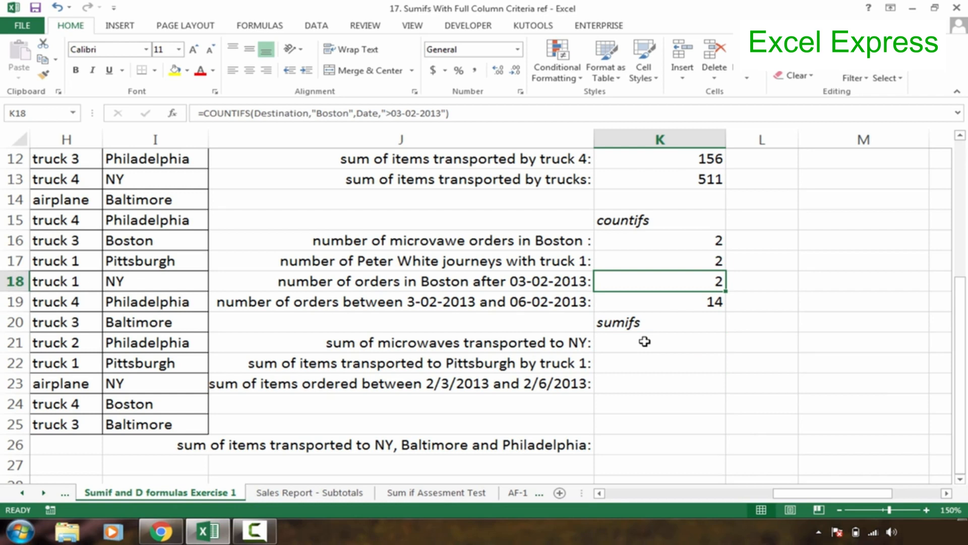
key(Down)
key(Down)
key(Down)
key(Down)
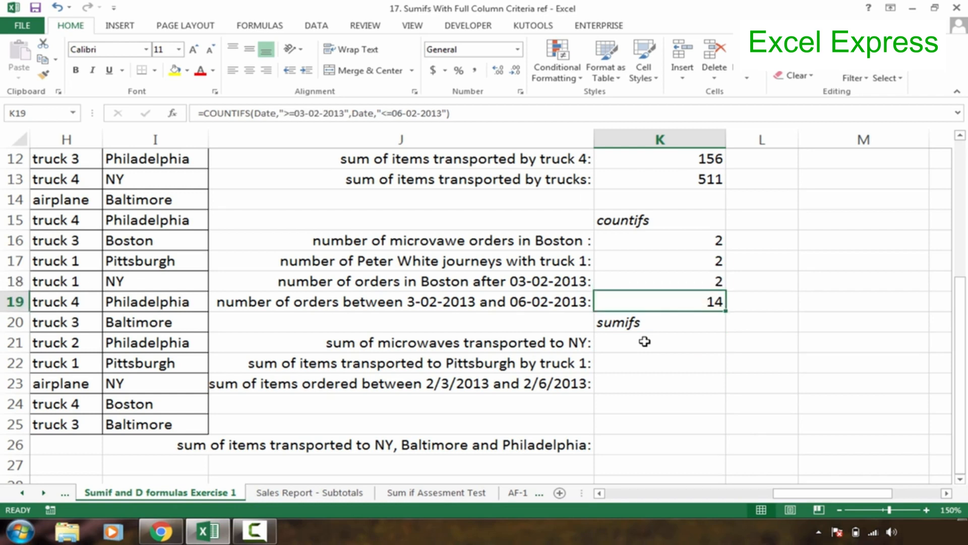
key(Up)
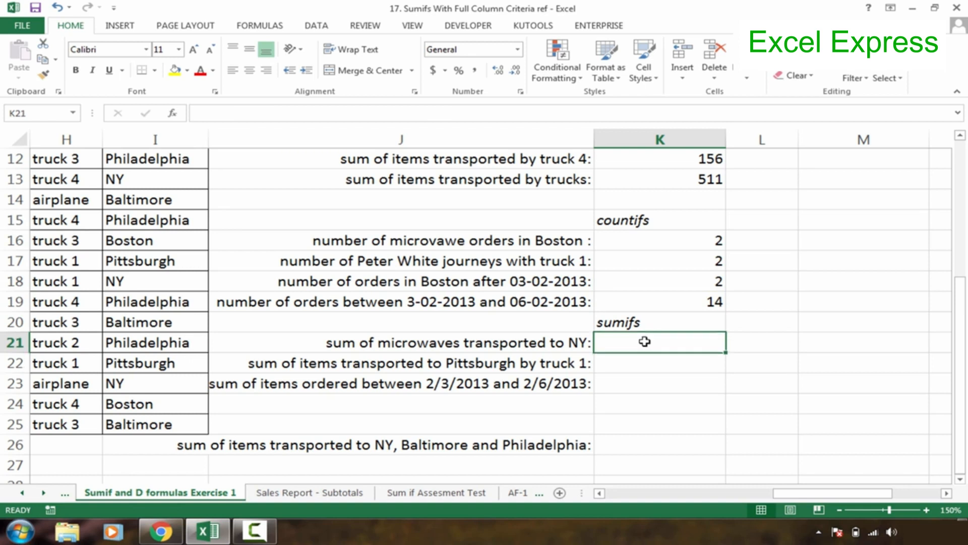
key(Left)
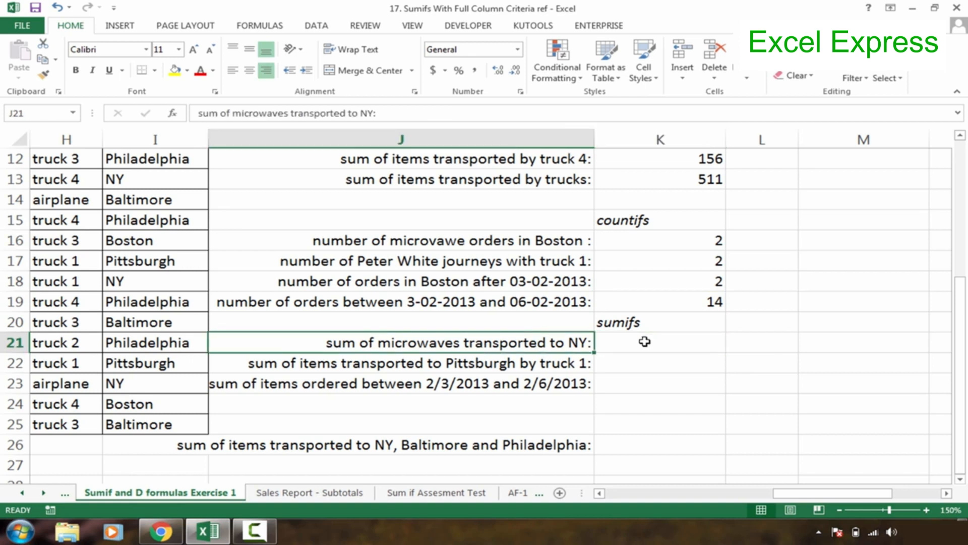
key(Right)
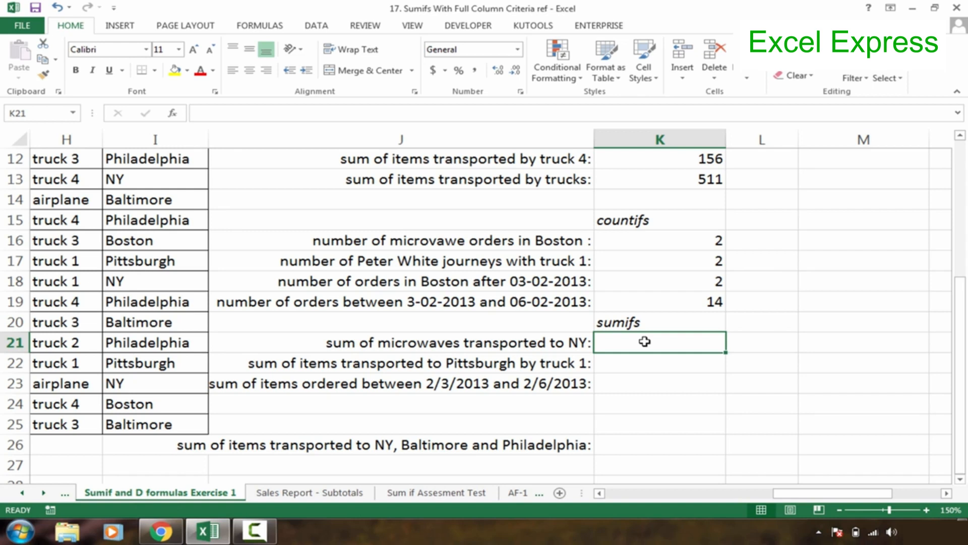
Step: In K21, begin a SUMIFS formula with Number_of_items as the sum range
click(462, 348)
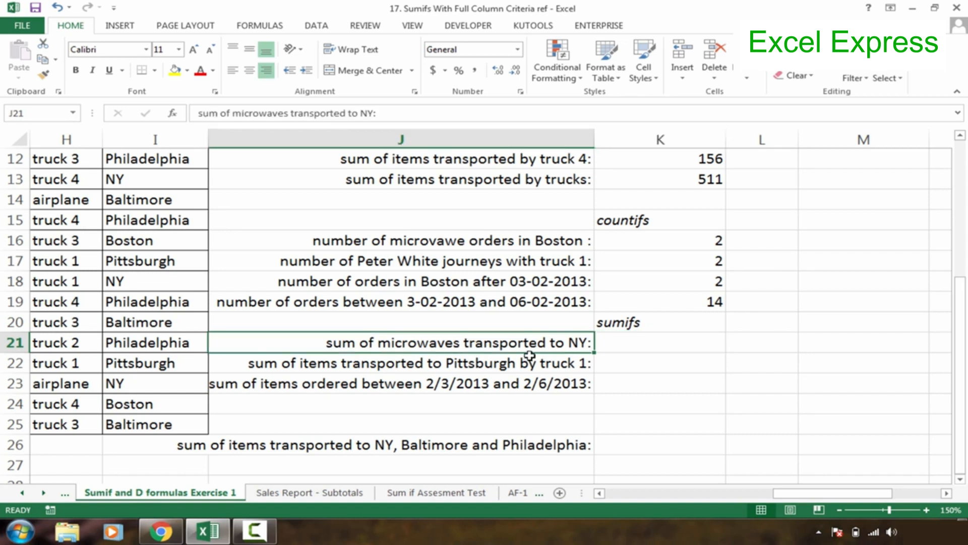
click(664, 345)
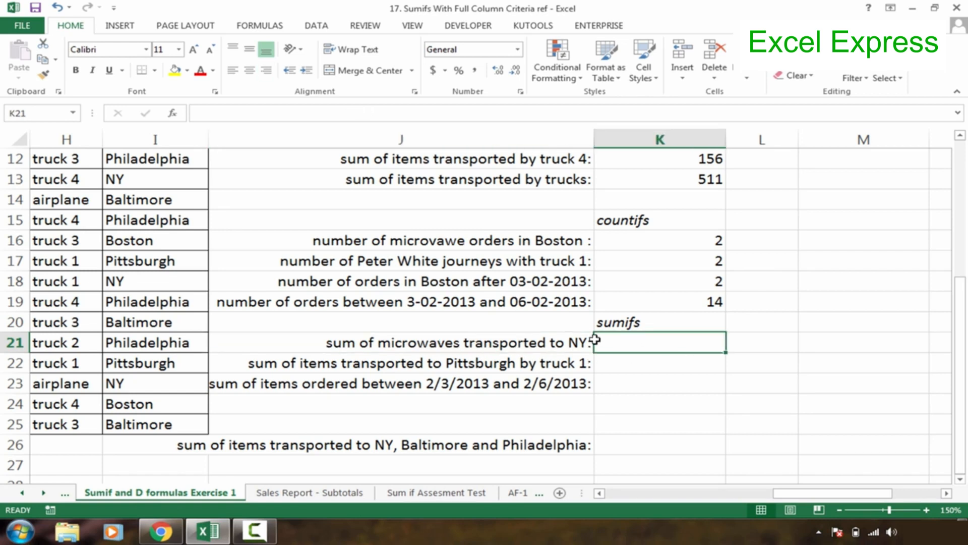
text(=sumifs)
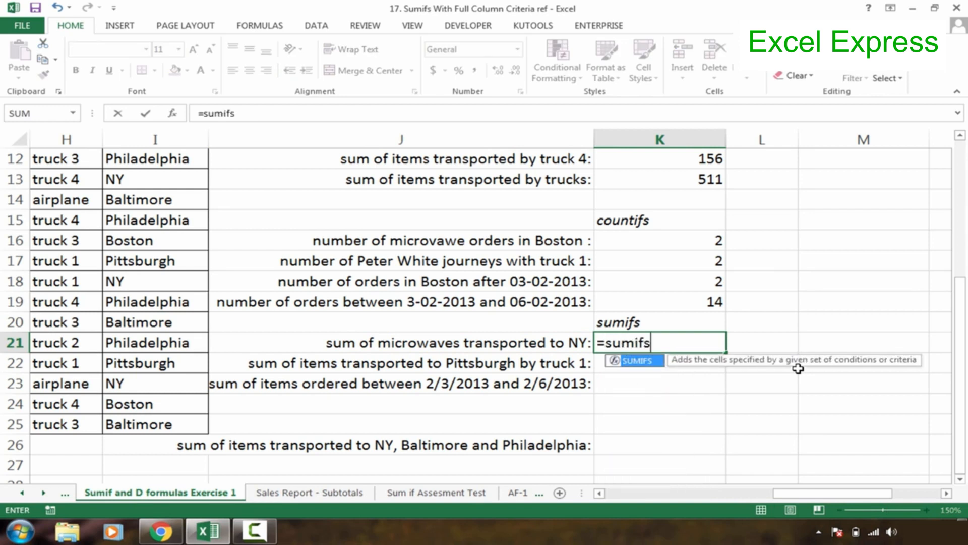
key(Tab)
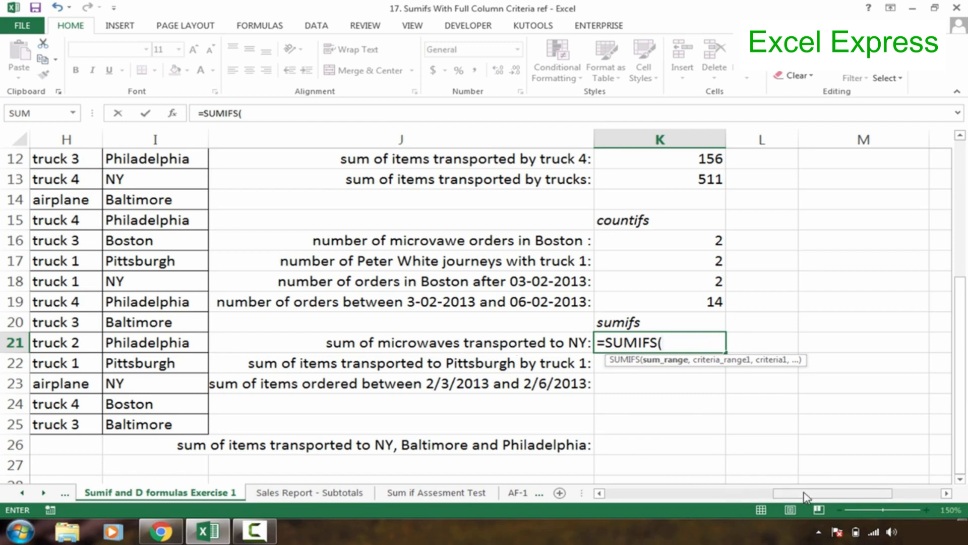
text(num)
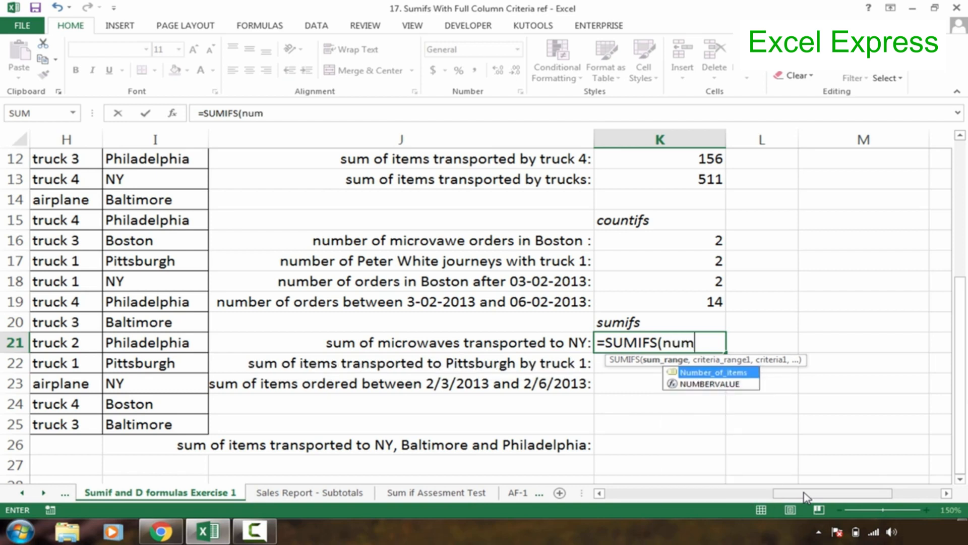
key(Tab)
text(,)
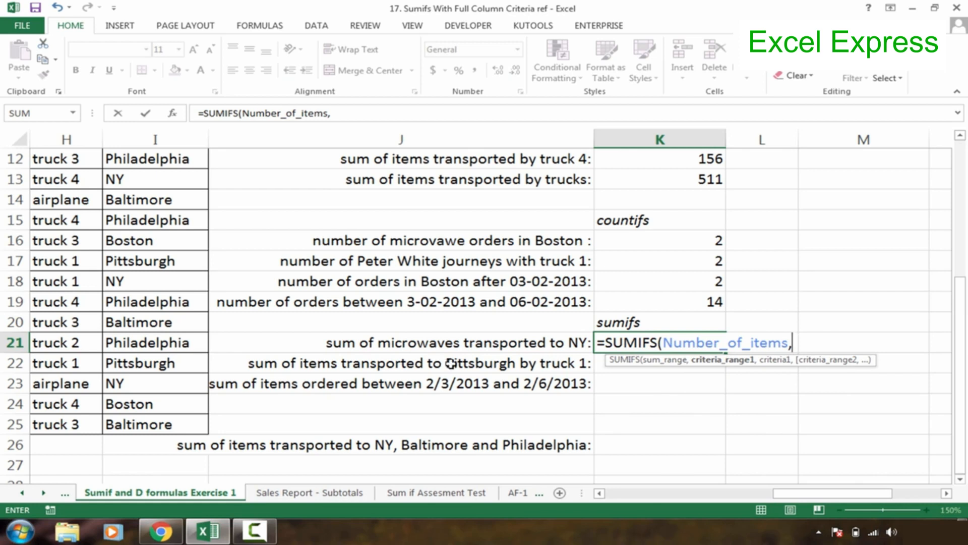
Step: Add the Item range with the criterion "Microwave" to the K21 SUMIFS formula
text(pro)
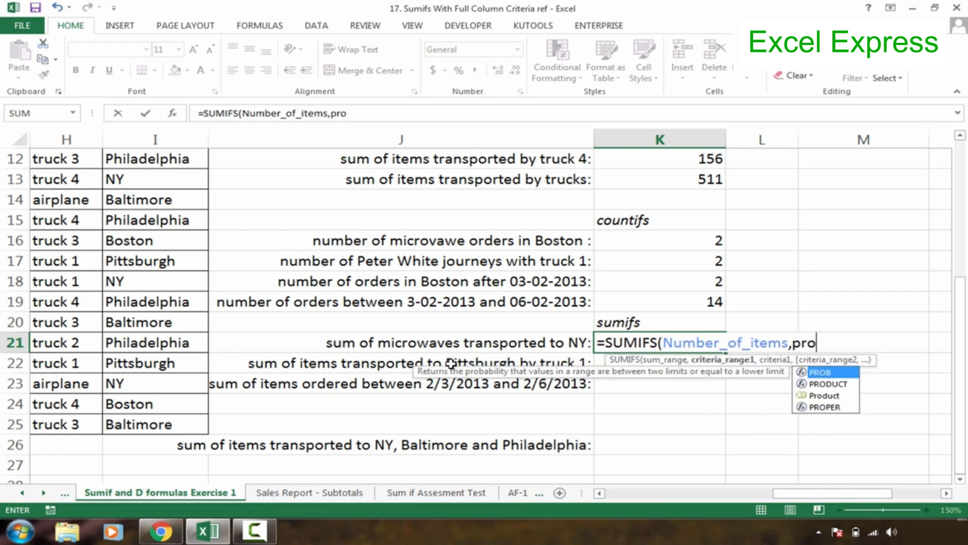
key(BackSpace)
key(BackSpace)
key(BackSpace)
text(Item)
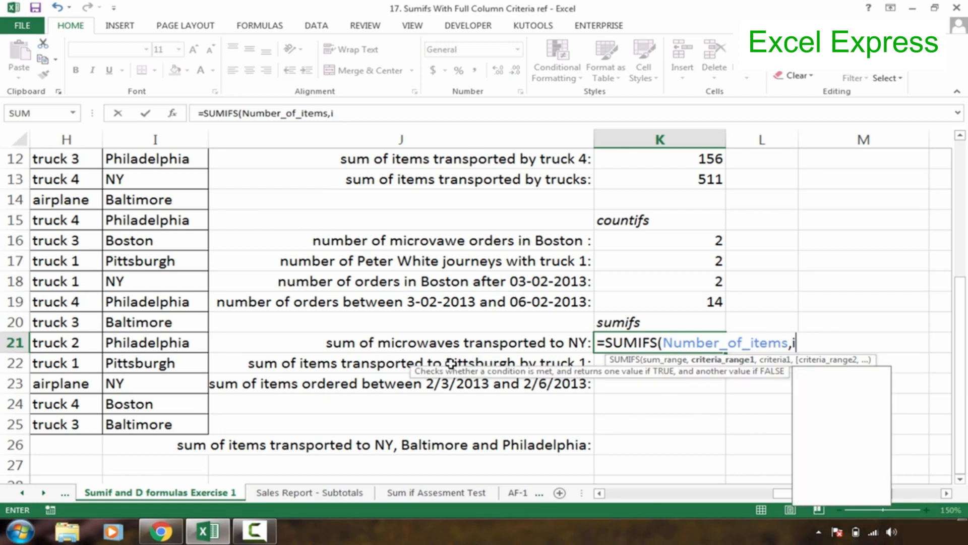
text(,")
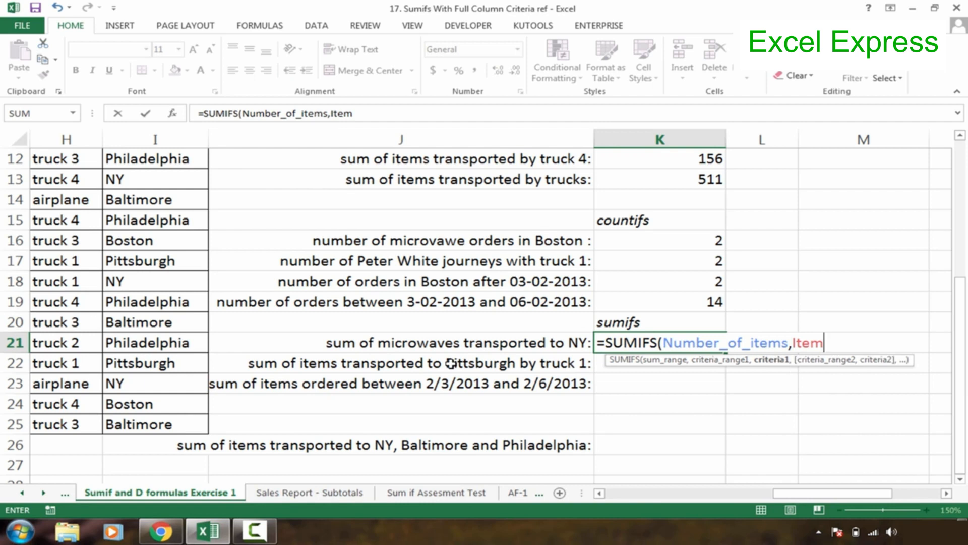
text(Mic)
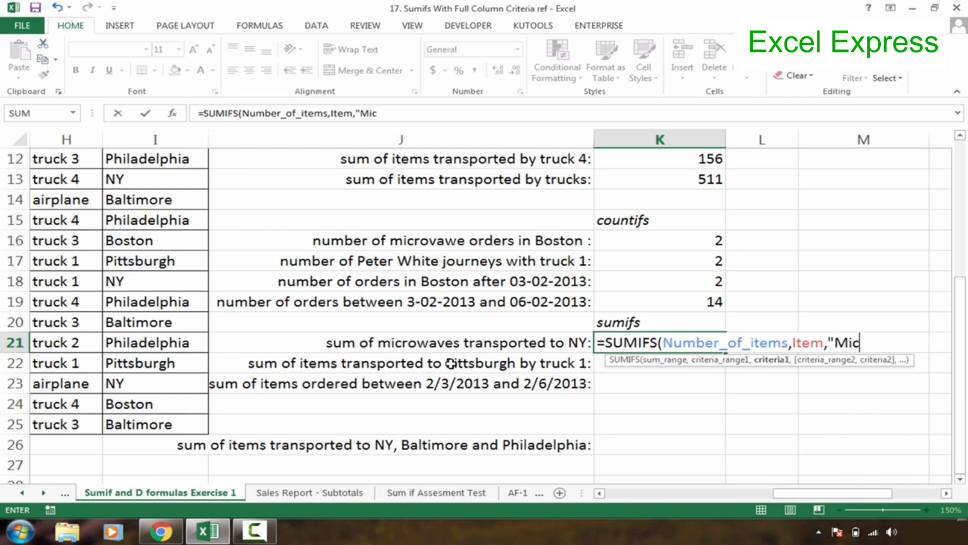
text(rowave)
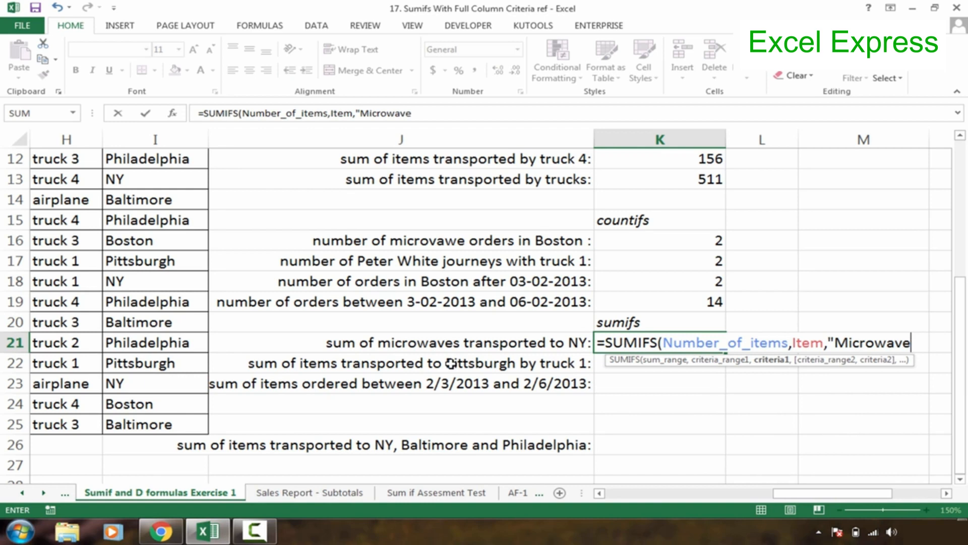
text(",)
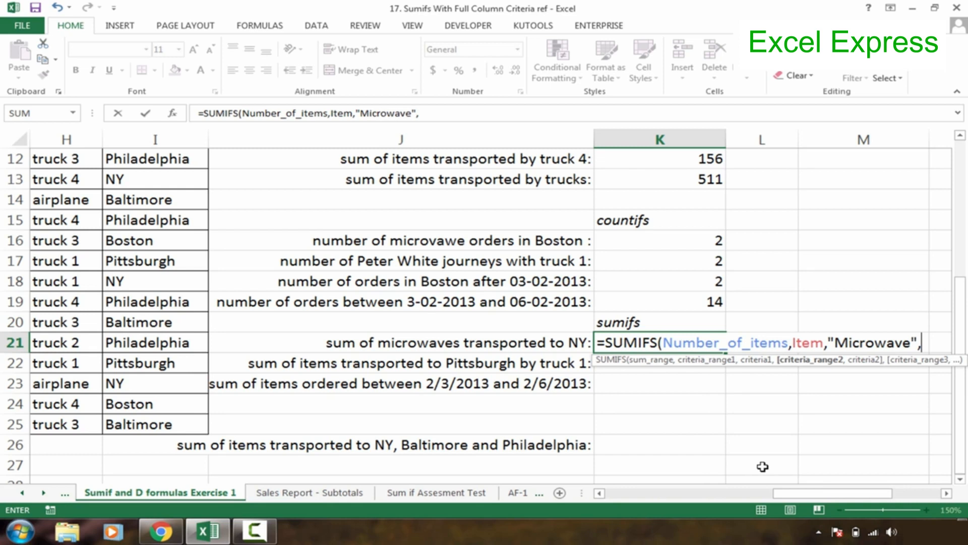
Step: Complete the K21 SUMIFS formula with the Destination range and the criterion "NY"
text(Destination)
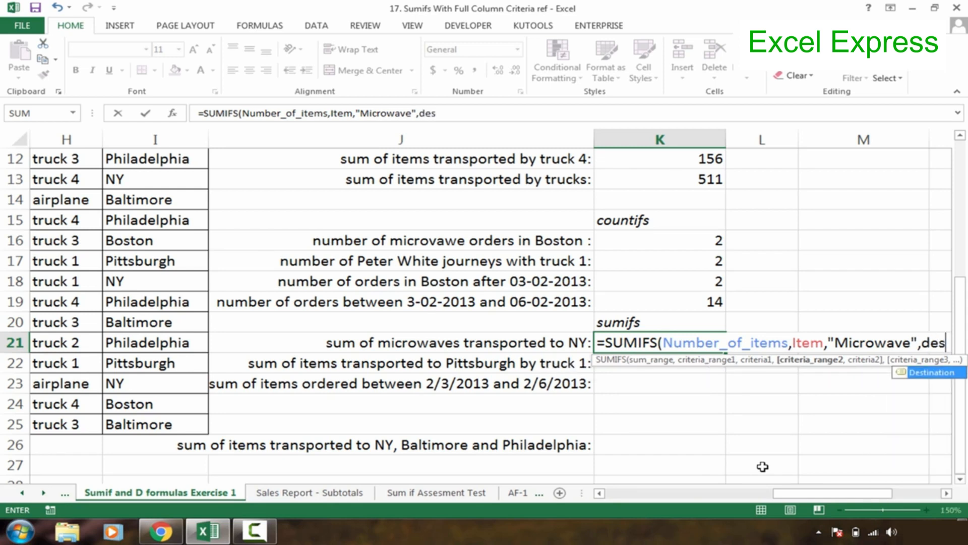
key(Tab)
text(,")
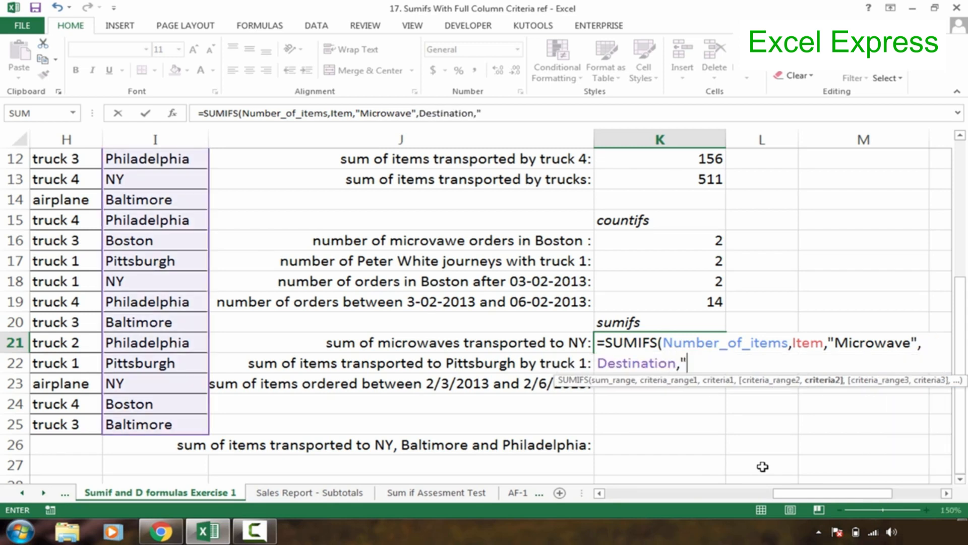
text(NY)
key(BackSpace)
text(Y")
key(Return)
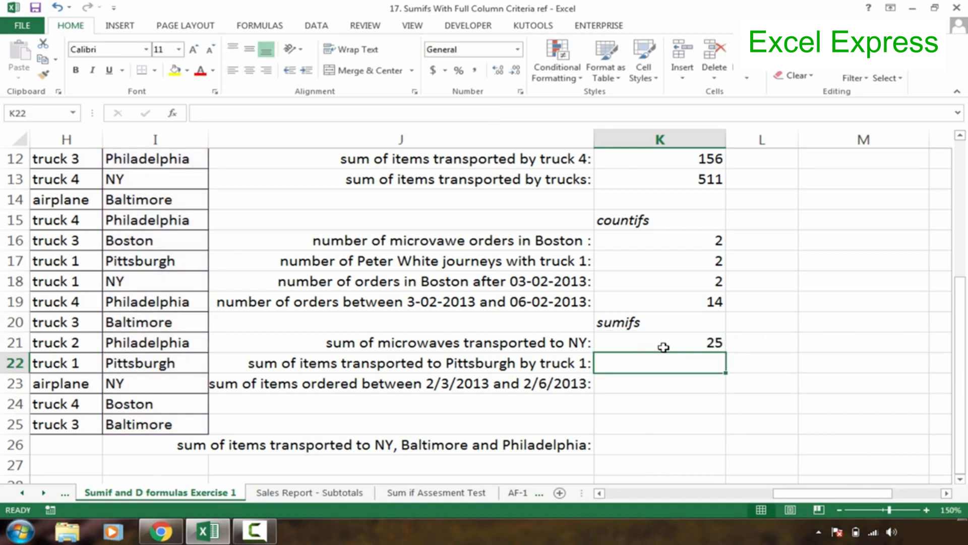
click(663, 347)
Step: In K22, begin a SUMIFS formula for the Pittsburgh by truck 1 question with Number_of_items as the sum range
click(670, 362)
click(308, 363)
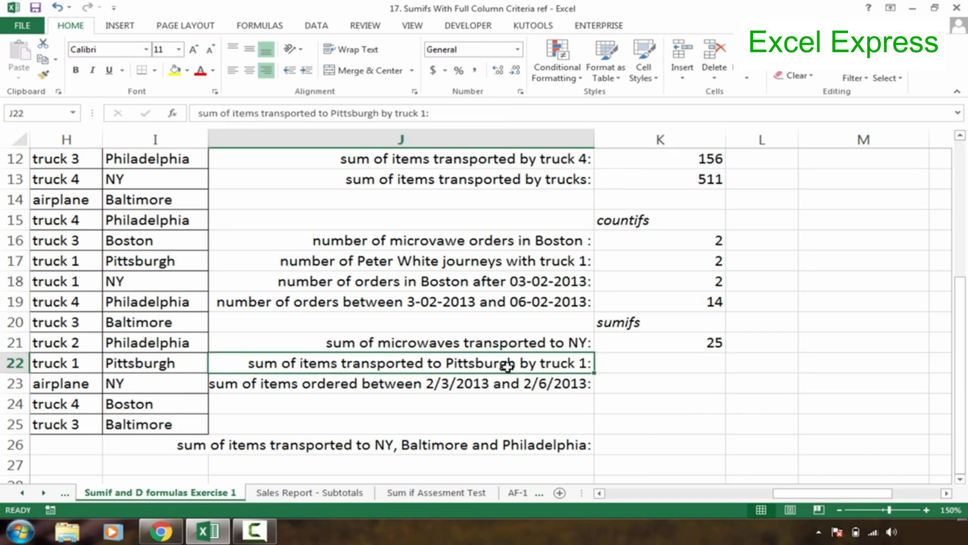
click(623, 365)
text(=)
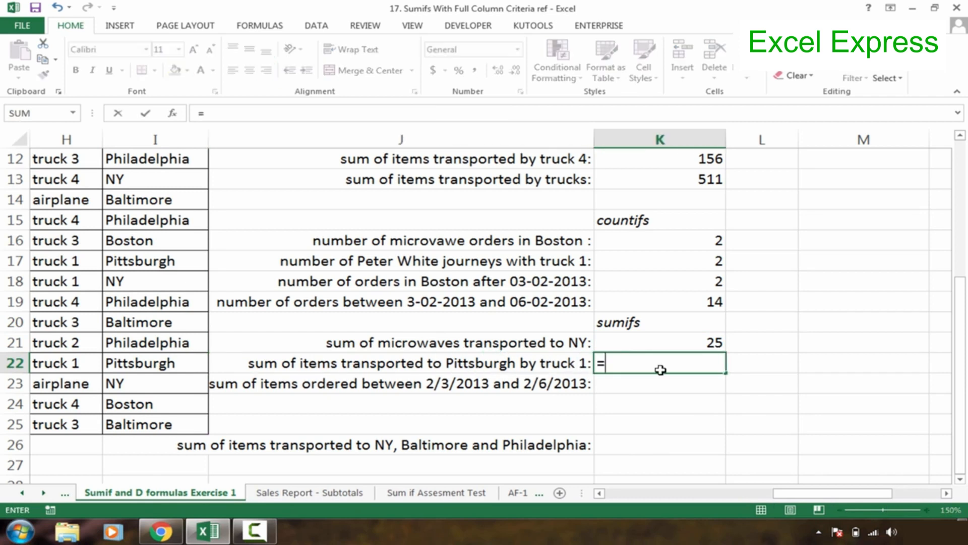
text(sumifs)
key(Tab)
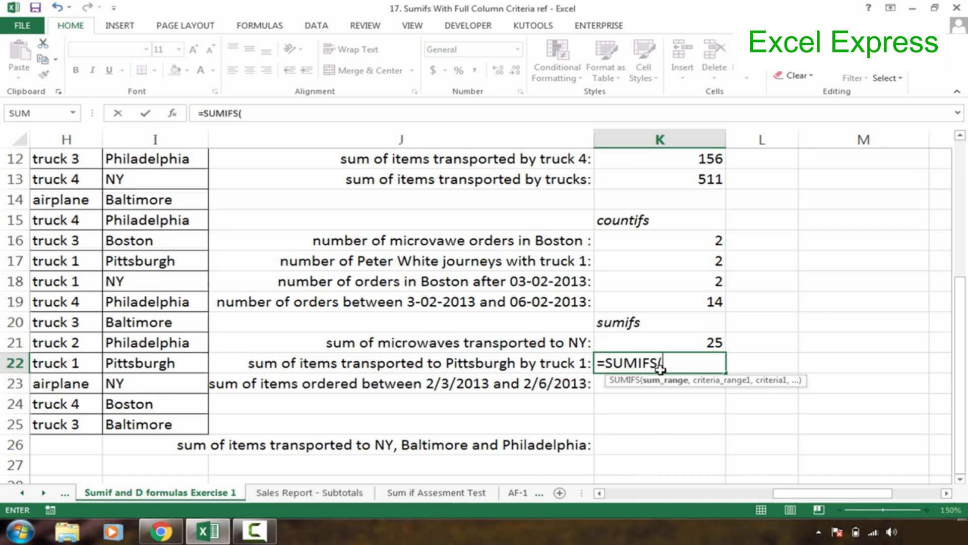
text(num)
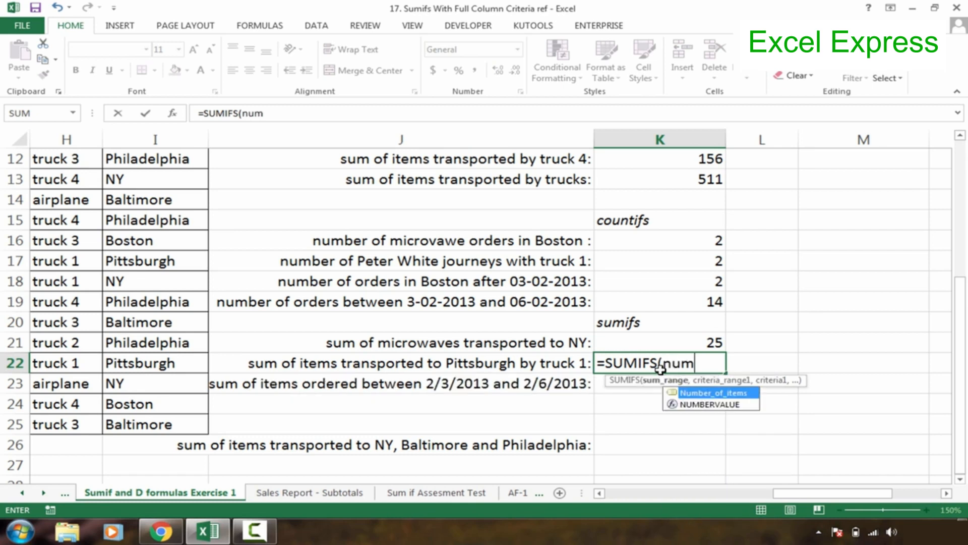
key(Tab)
text(,)
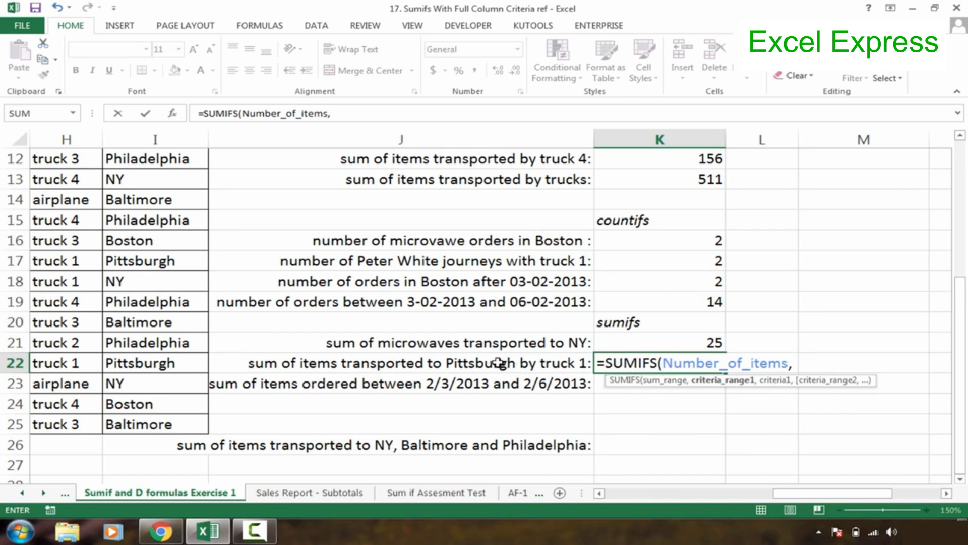
Step: Add the Destination range to the K22 formula, with an absolute reference to the Pittsburgh cell $I$17 as its criterion
text(des)
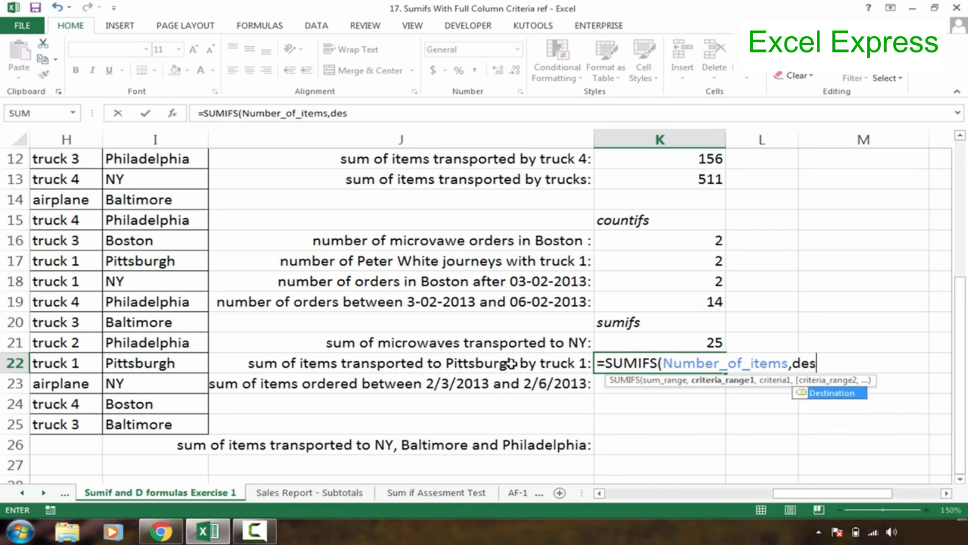
key(Tab)
text(,)
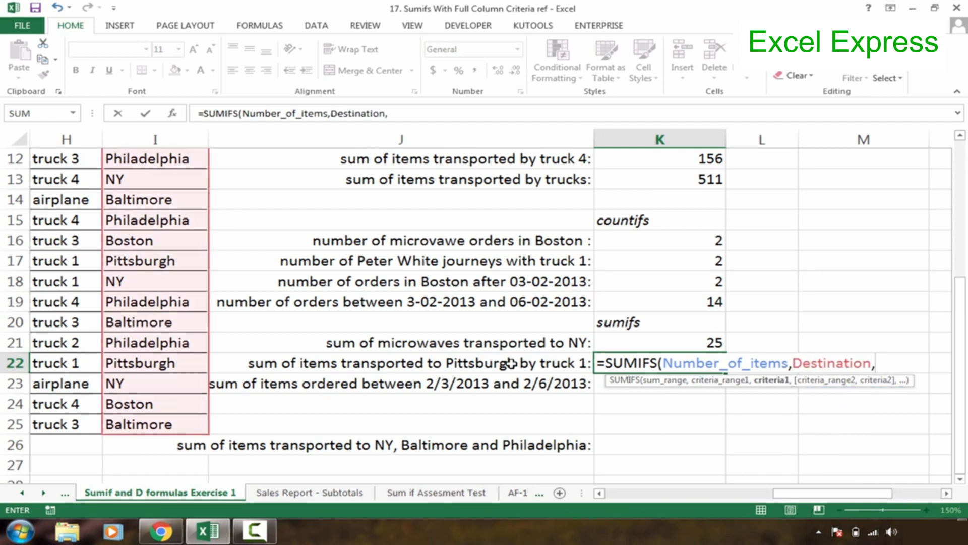
text(")
key(BackSpace)
click(152, 264)
key(F4)
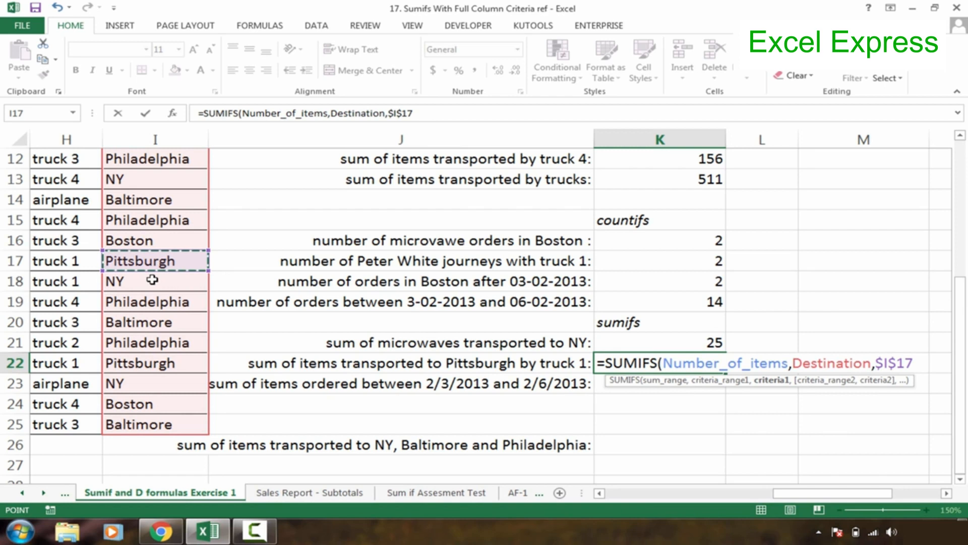
text(,)
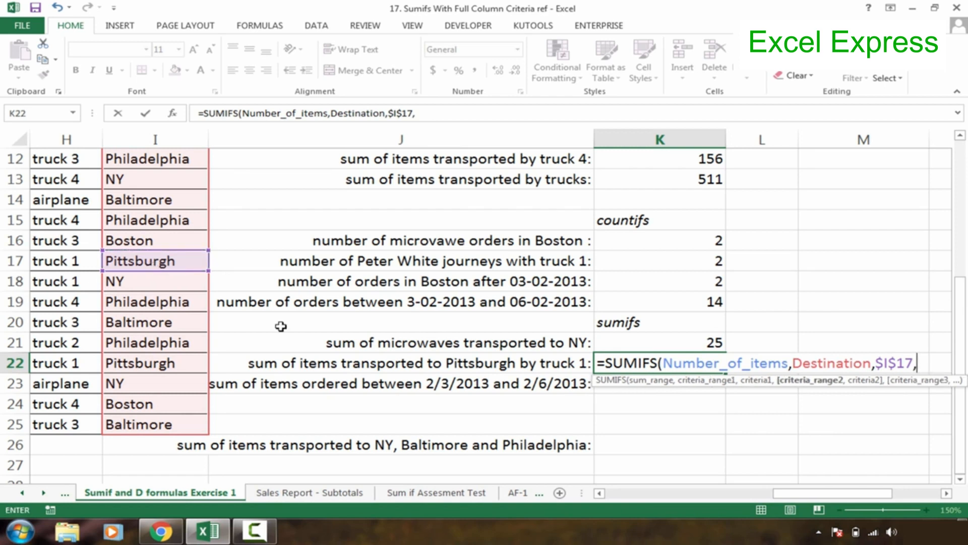
Step: Complete the K22 formula with the Transport range and the criterion "Truck 1"
text(tra)
key(Tab)
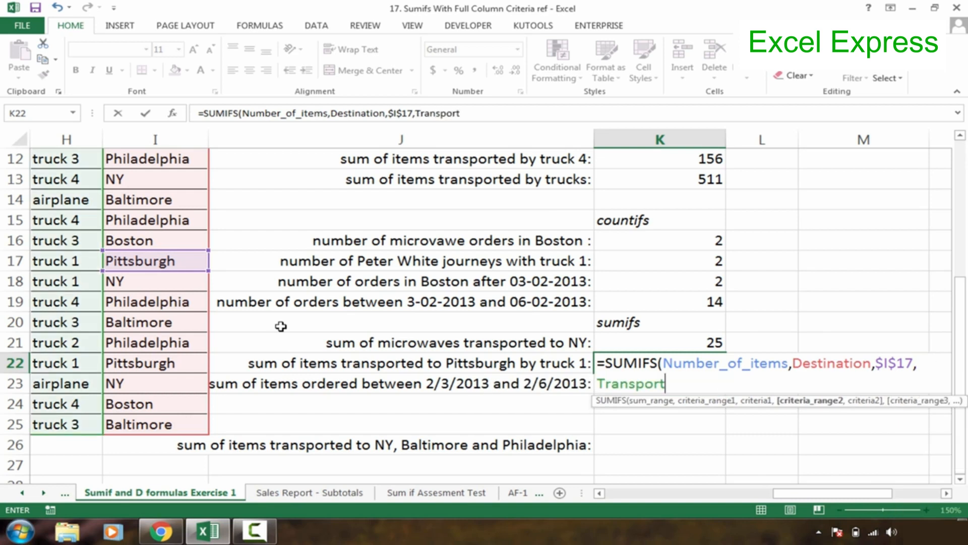
text(,"Truck 1")
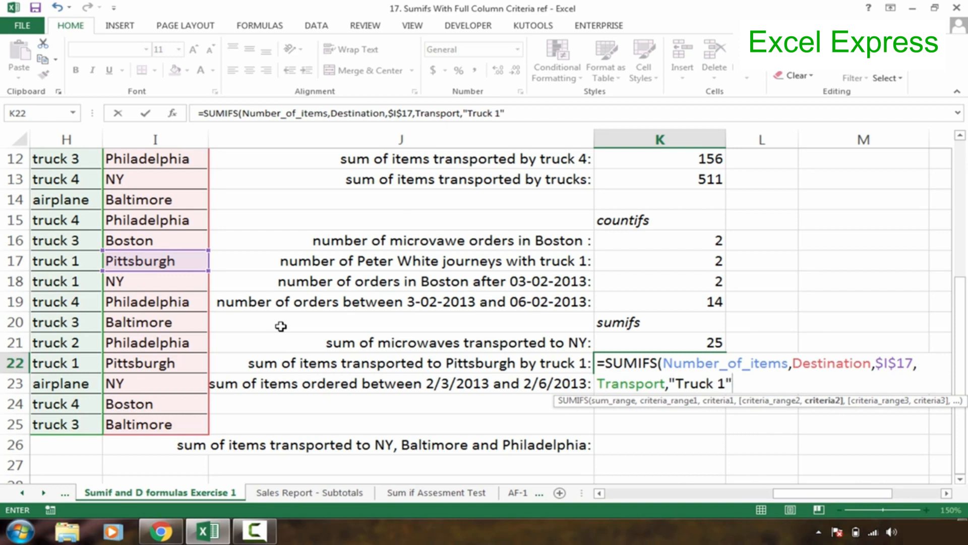
key(Return)
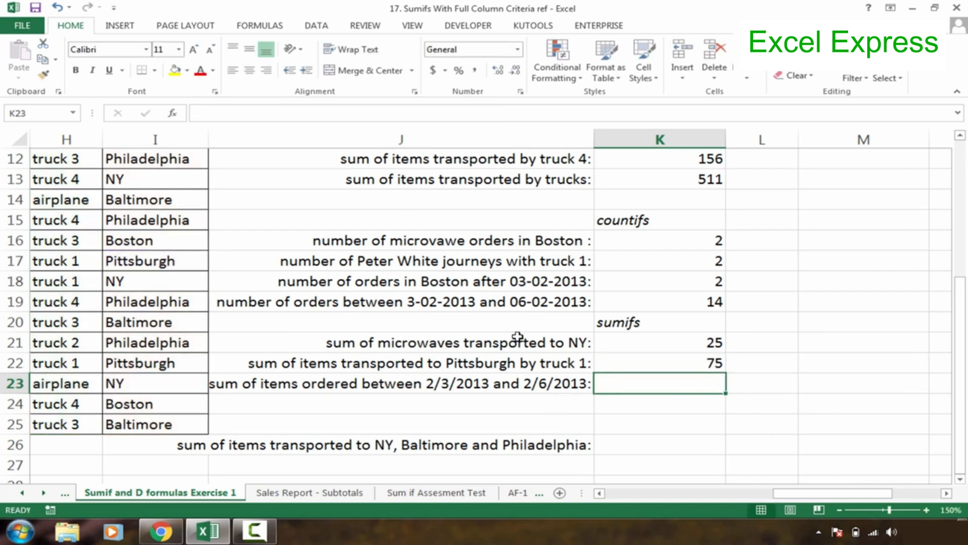
click(650, 364)
Step: Delete the question in J26 about items transported to NY, Baltimore and Philadelphia
click(657, 386)
click(515, 445)
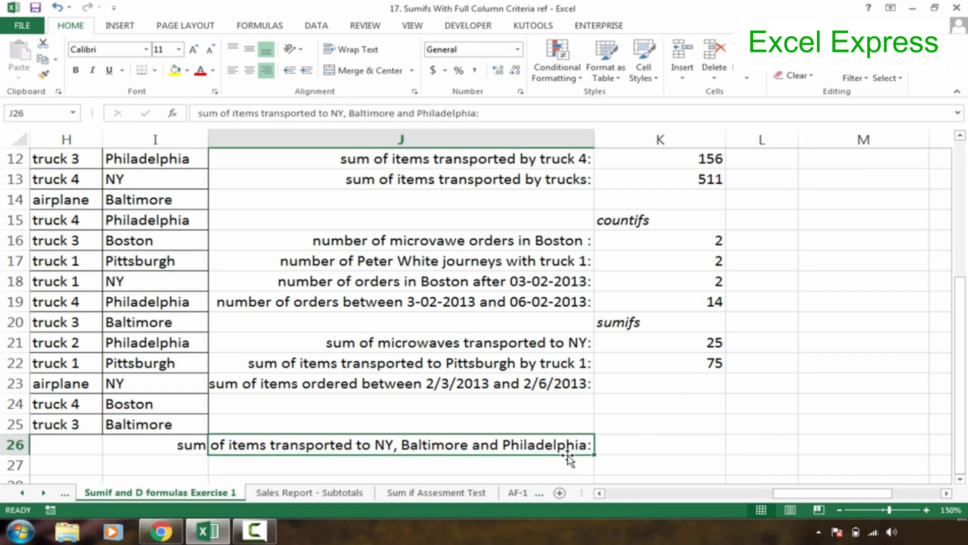
key(Delete)
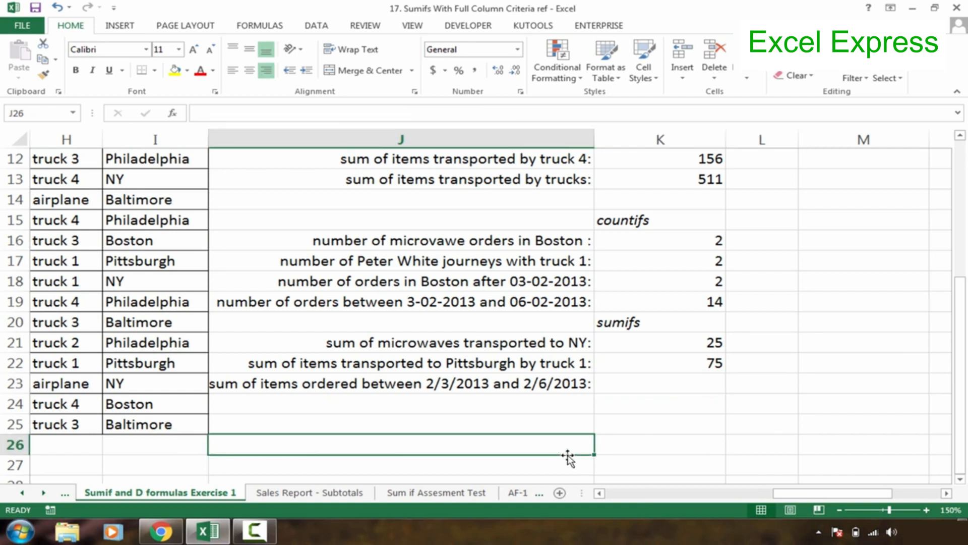
Step: Rewrite the start date in the J23 question text as 3-02-2013
click(676, 385)
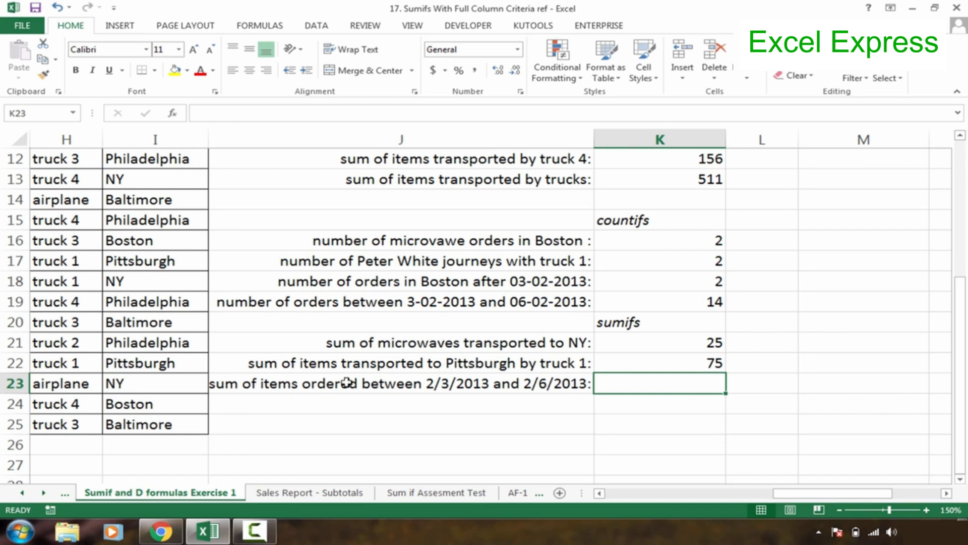
click(320, 382)
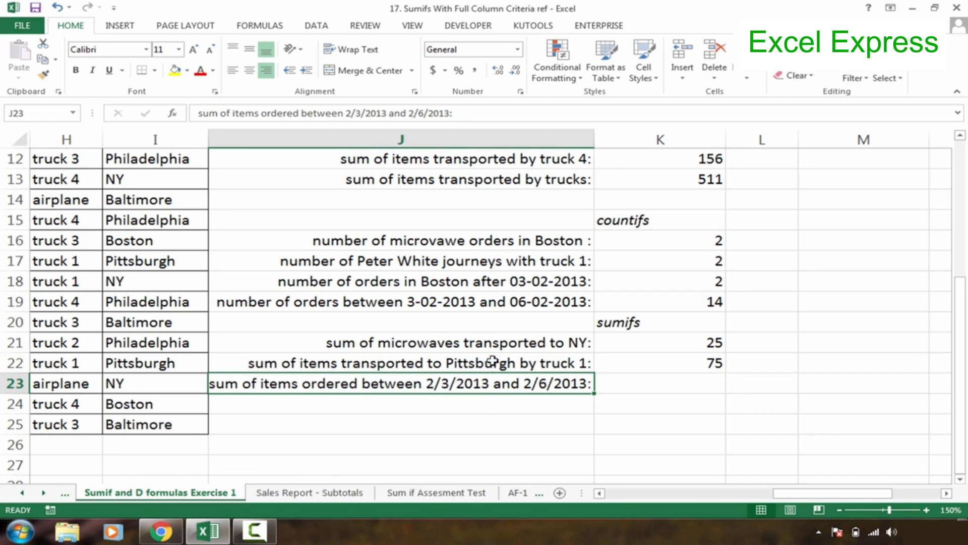
click(365, 113)
key(BackSpace)
key(BackSpace)
key(BackSpace)
key(BackSpace)
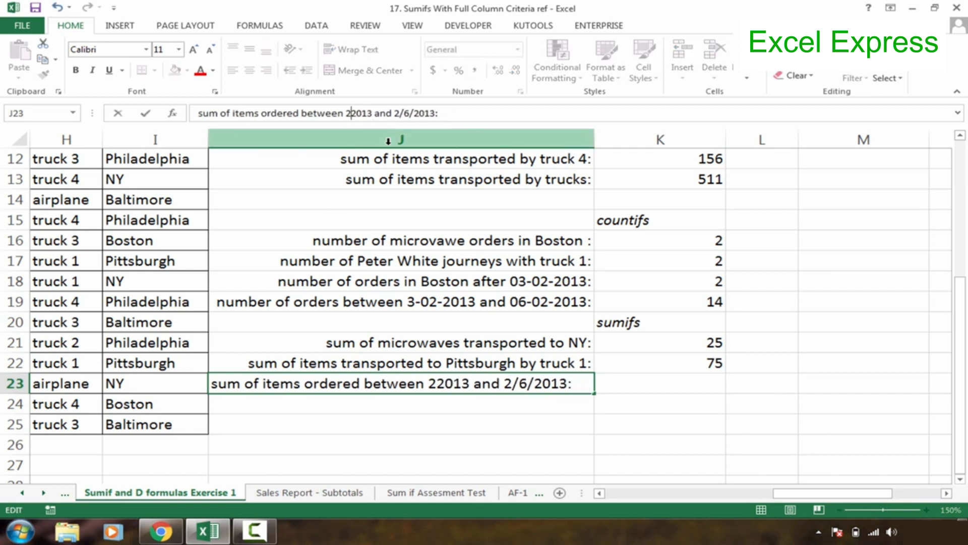
text(3-02-2)
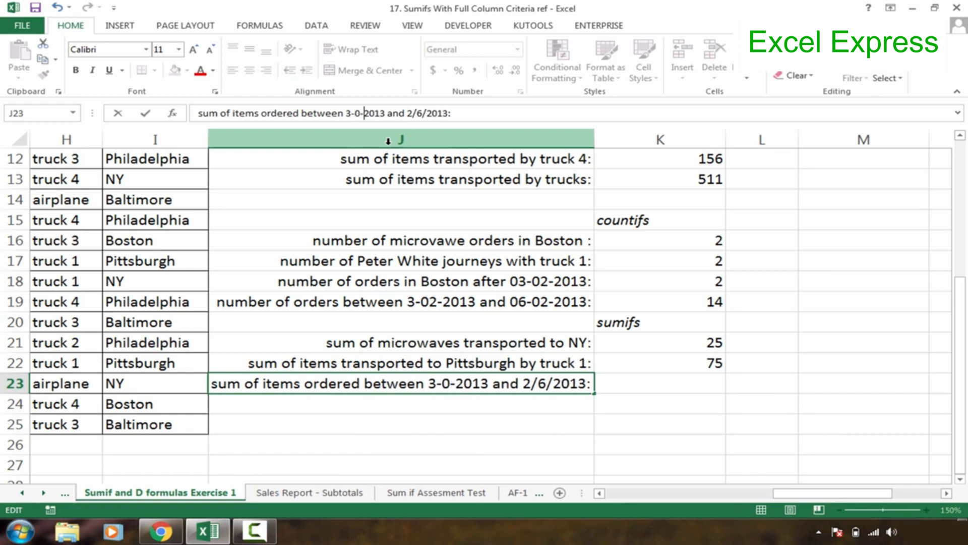
text(0)
key(BackSpace)
key(BackSpace)
text(2-)
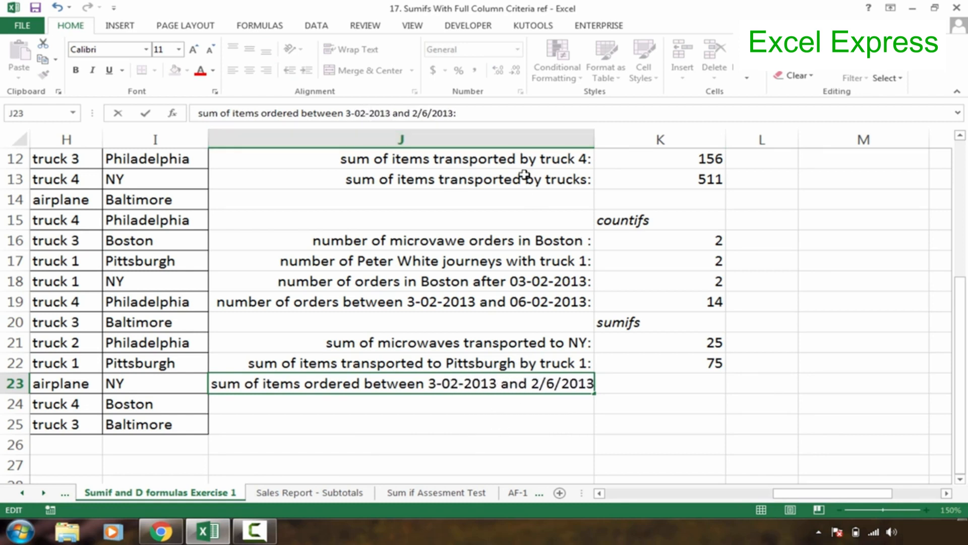
Step: Rewrite the end date in the J23 question text as 06-02-2013
click(437, 113)
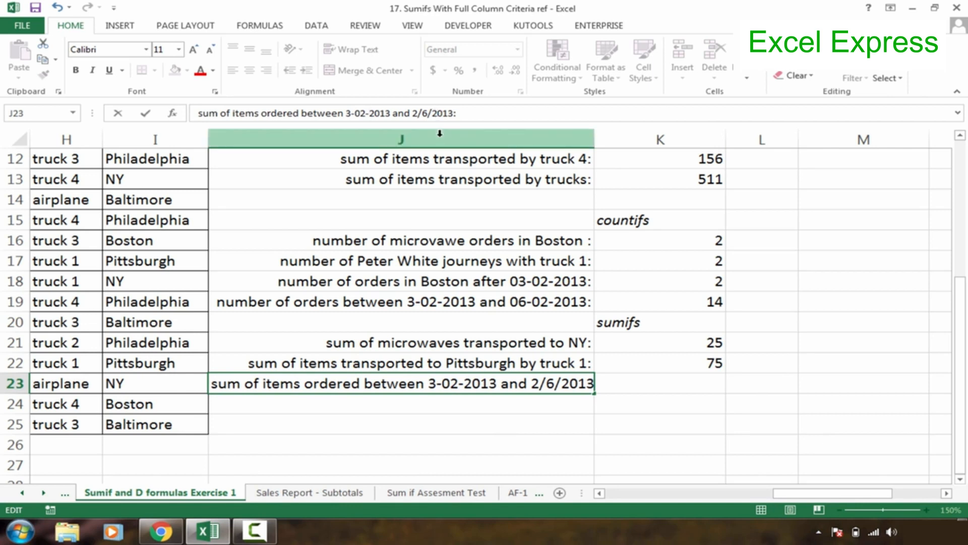
key(BackSpace)
key(BackSpace)
key(BackSpace)
key(BackSpace)
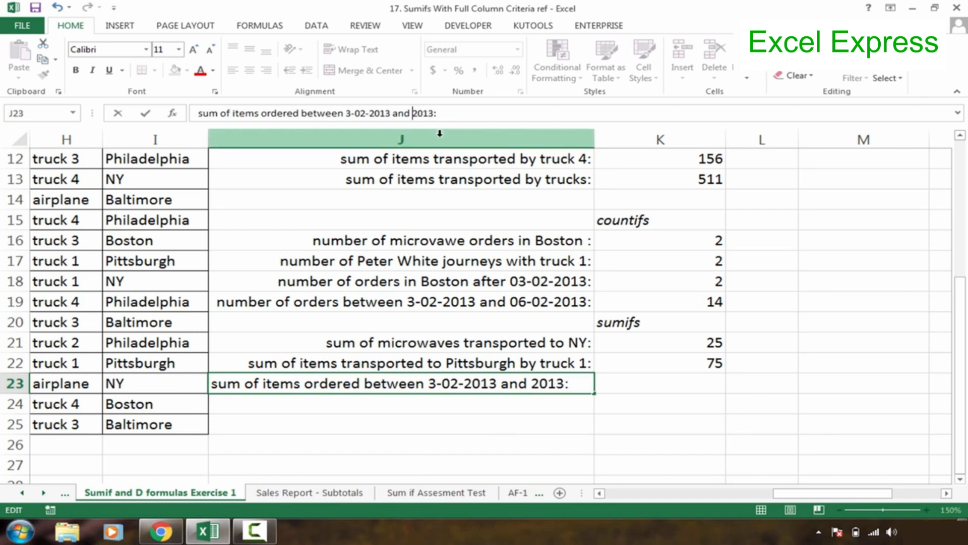
text(06-02-)
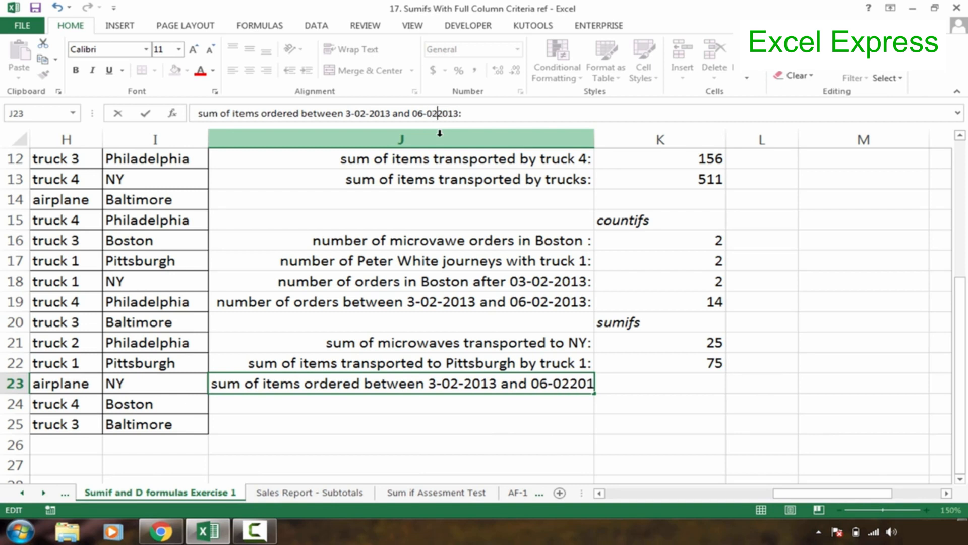
key(Return)
Step: In K23, begin a SUMIFS formula with Number_of_items as the sum range
key(Up)
key(Right)
text(=sumifs)
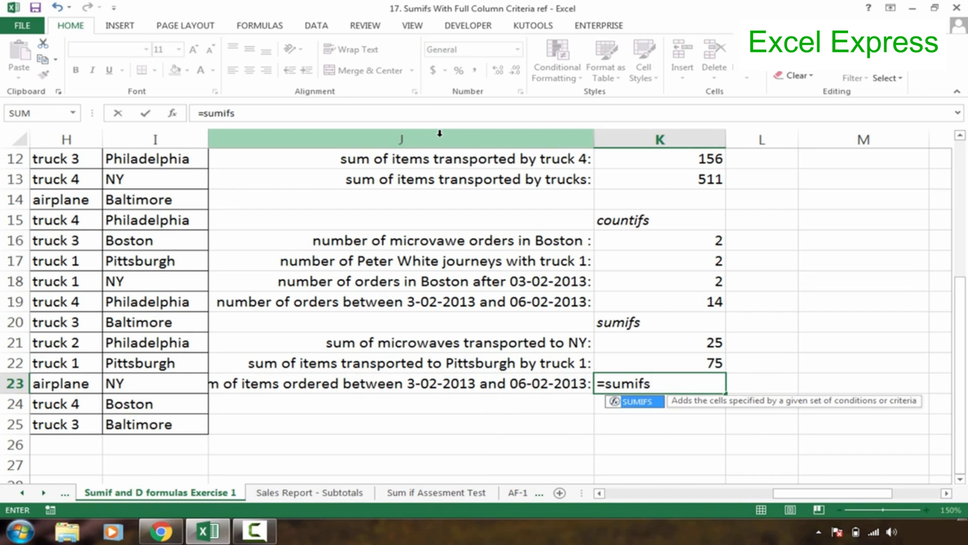
key(Tab)
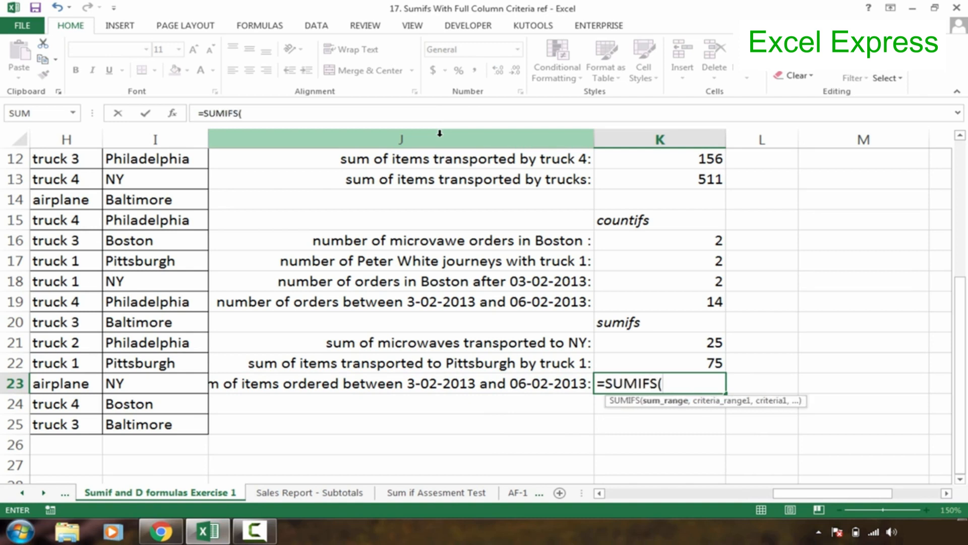
text(num)
key(Tab)
text(,)
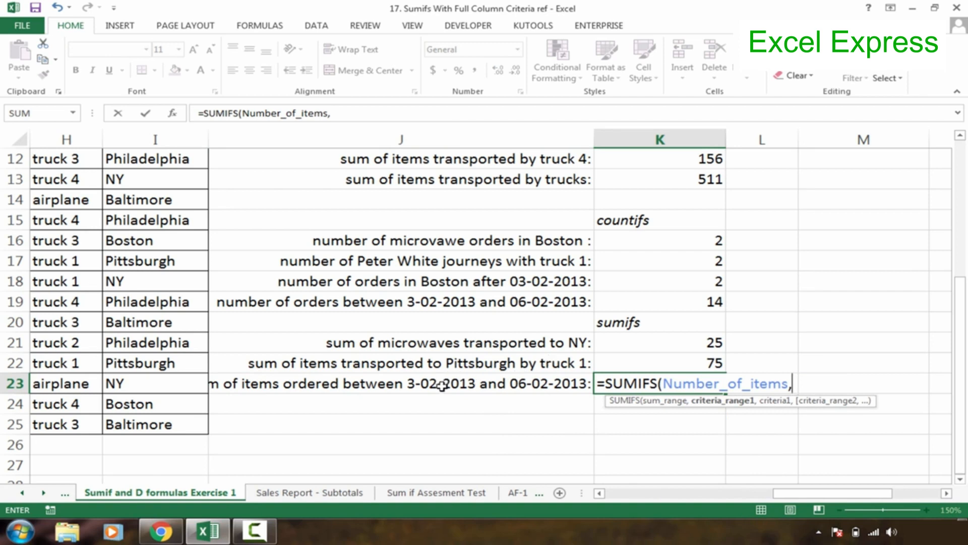
Step: Add the named Date range with the criterion ">=03-02-2013" to the K23 SUMIFS formula
text(dat)
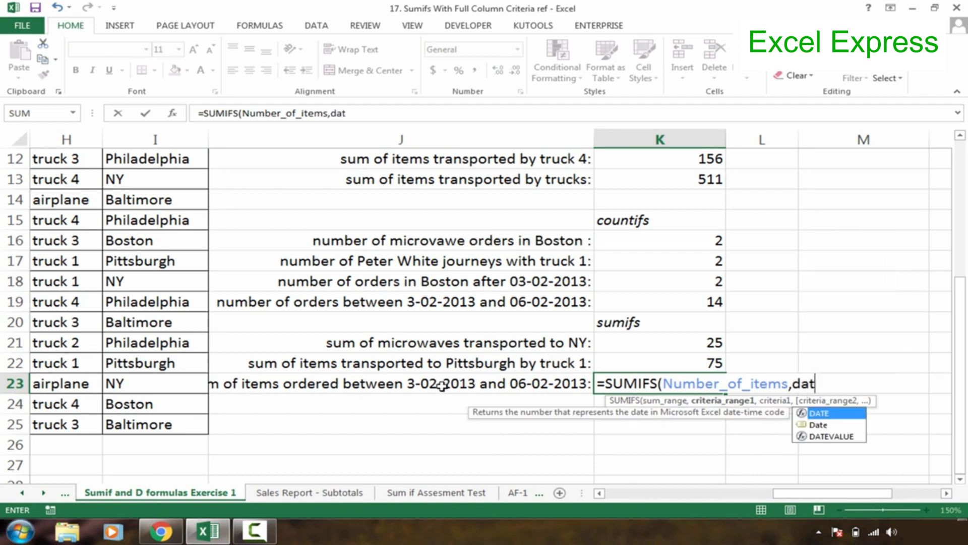
key(Down)
key(Tab)
text(,">)
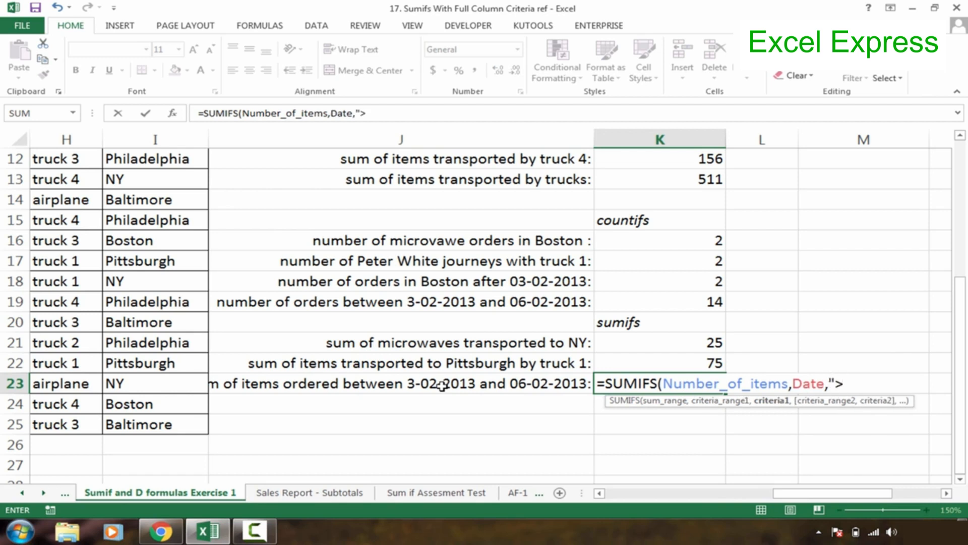
text(=03-02-2013")
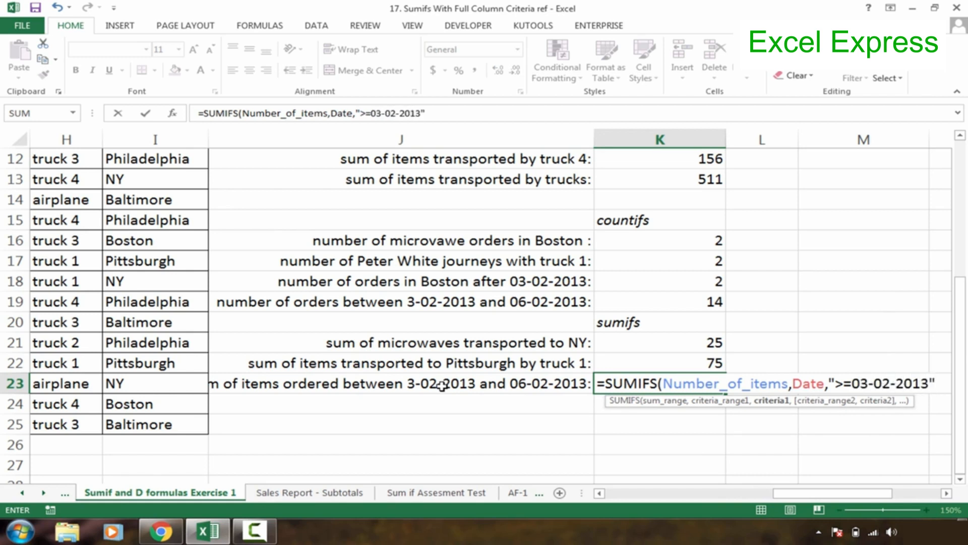
text(,)
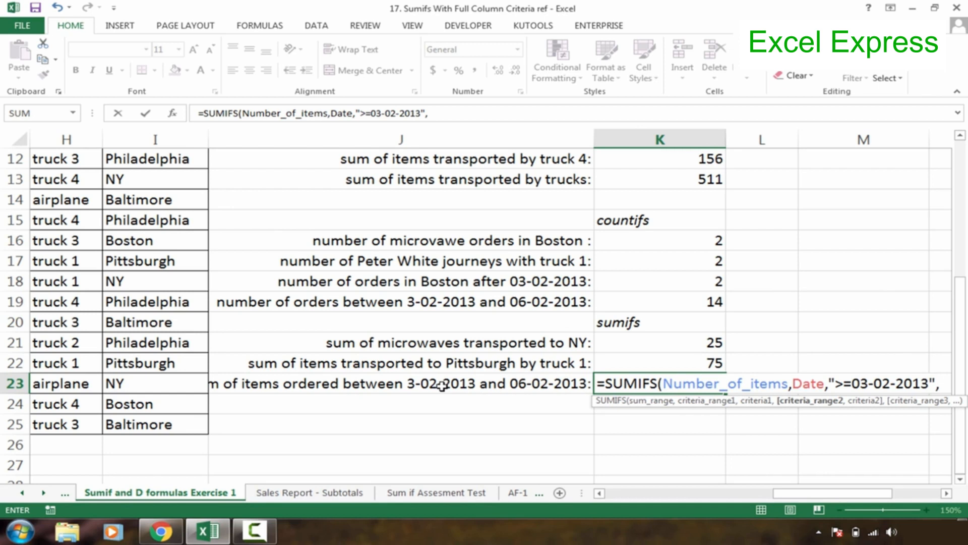
Step: Complete the K23 formula with the Date range again and the criterion "<=06-02-2013"
text(d)
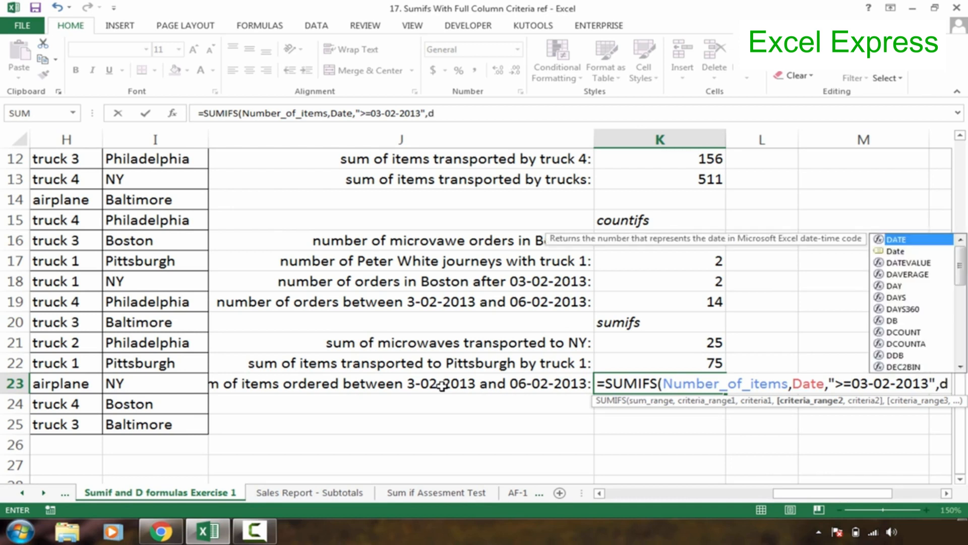
text(ate)
key(Down)
key(Tab)
text(,"<=06-02-2013)
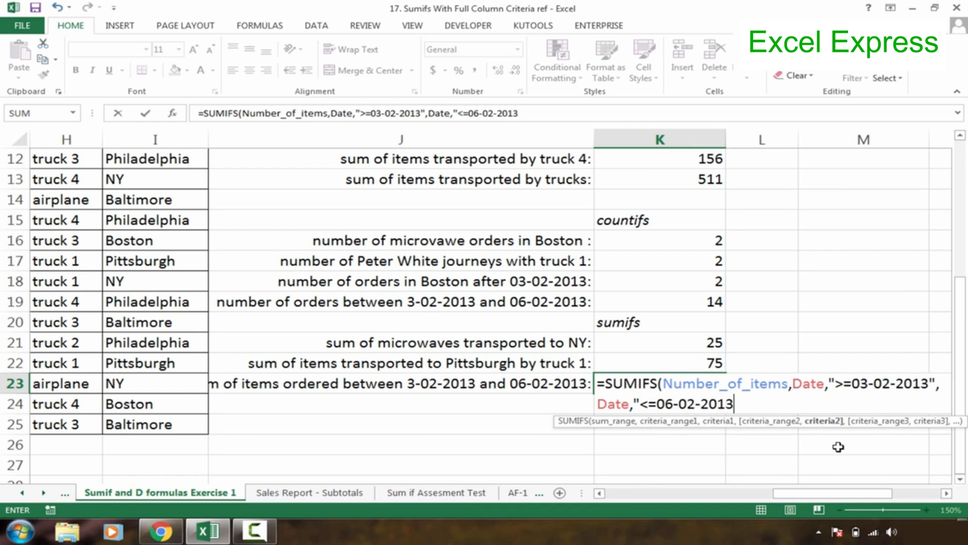
key(Return)
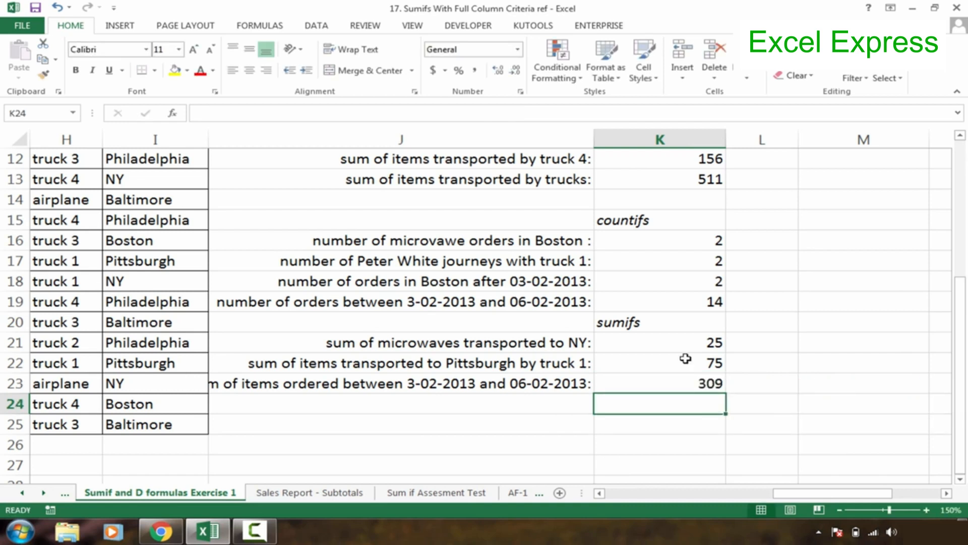
Step: Review the COUNTIFS and SUMIFS questions in J16:J23 together with their answer formulas in column K
click(699, 387)
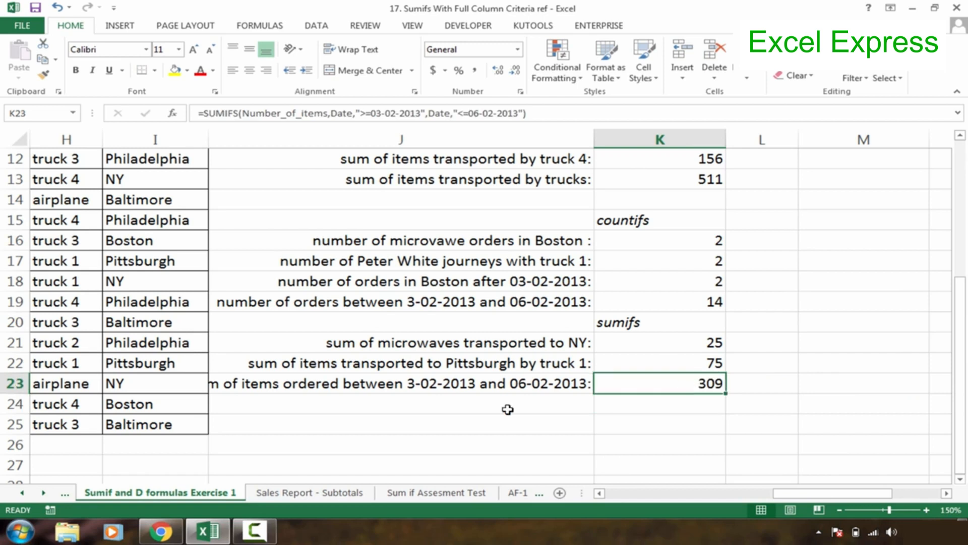
click(442, 344)
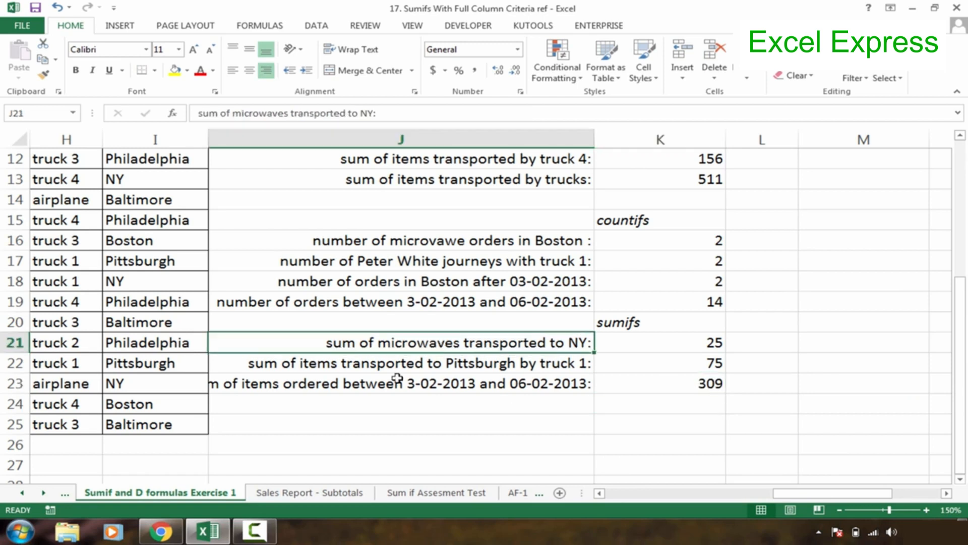
click(321, 322)
key(Up)
key(Up)
key(Up)
key(Up)
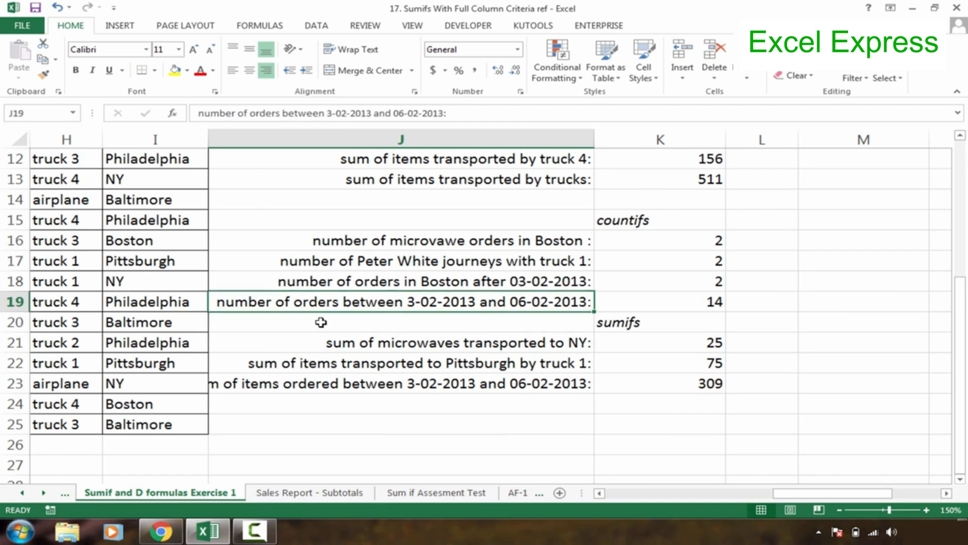
key(Left)
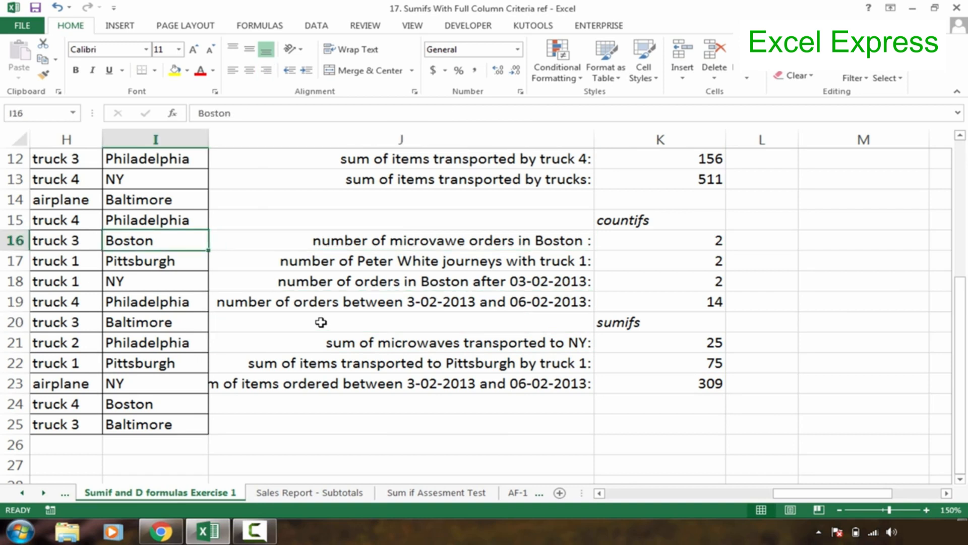
key(Right)
key(Right)
key(Down)
key(Down)
key(Down)
key(Down)
key(Down)
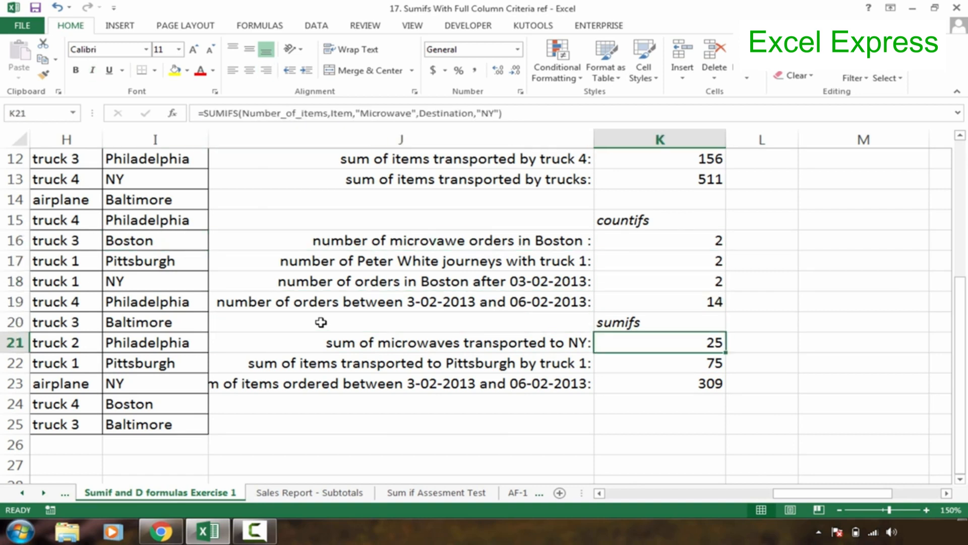
key(Left)
key(Left)
key(Down)
key(Down)
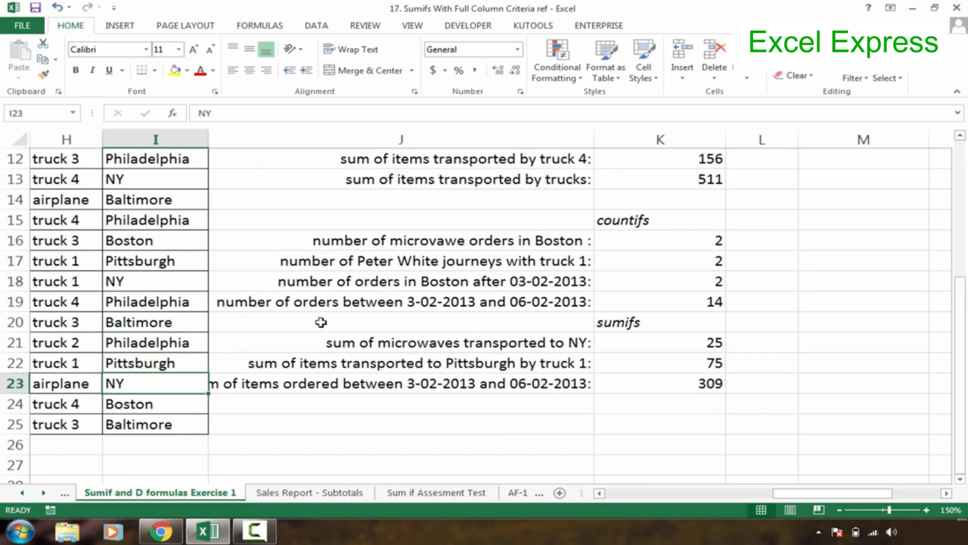
key(Right)
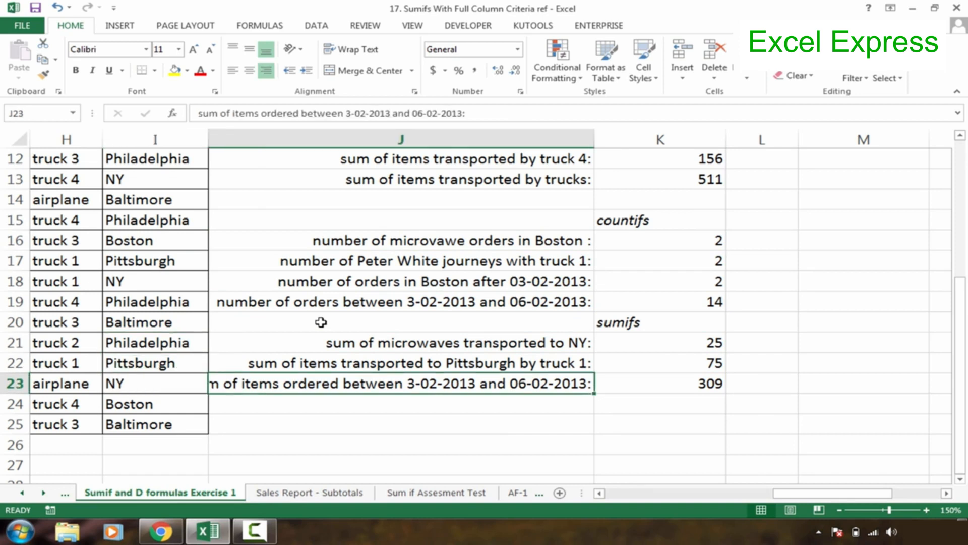